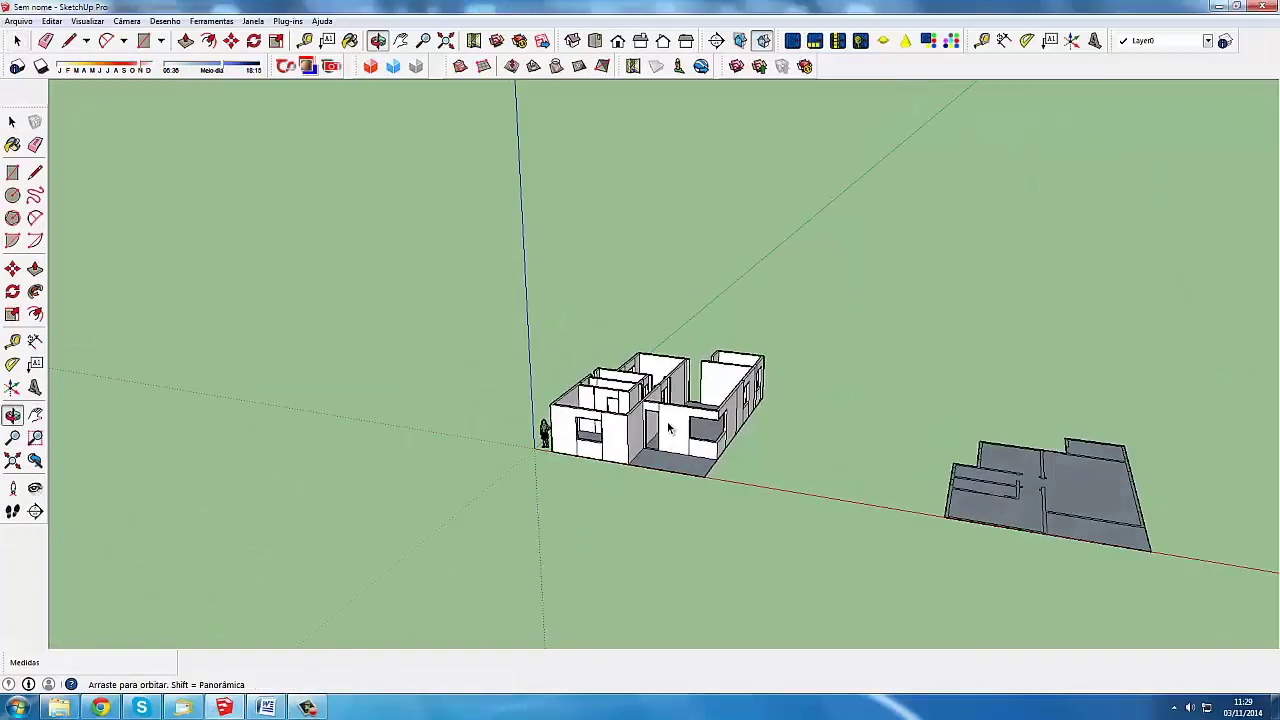
Select the house group and double-click it to open it for editing
key("space")
mouse_move(669, 428)
middle_mouse_down()
mouse_move(648, 408)
mouse_move(798, 359)
mouse_move(557, 428)
mouse_move(570, 445)
mouse_move(720, 420)
mouse_move(725, 442)
middle_mouse_up()
scroll(723, 430, "down", 3)
scroll(725, 440, "up", 4)
left_click(725, 442)
double_click(725, 442)
Switch to the Eraser (E) and orbit to face the house's long front wall
middle_click_drag(362, 259, 397, 277)
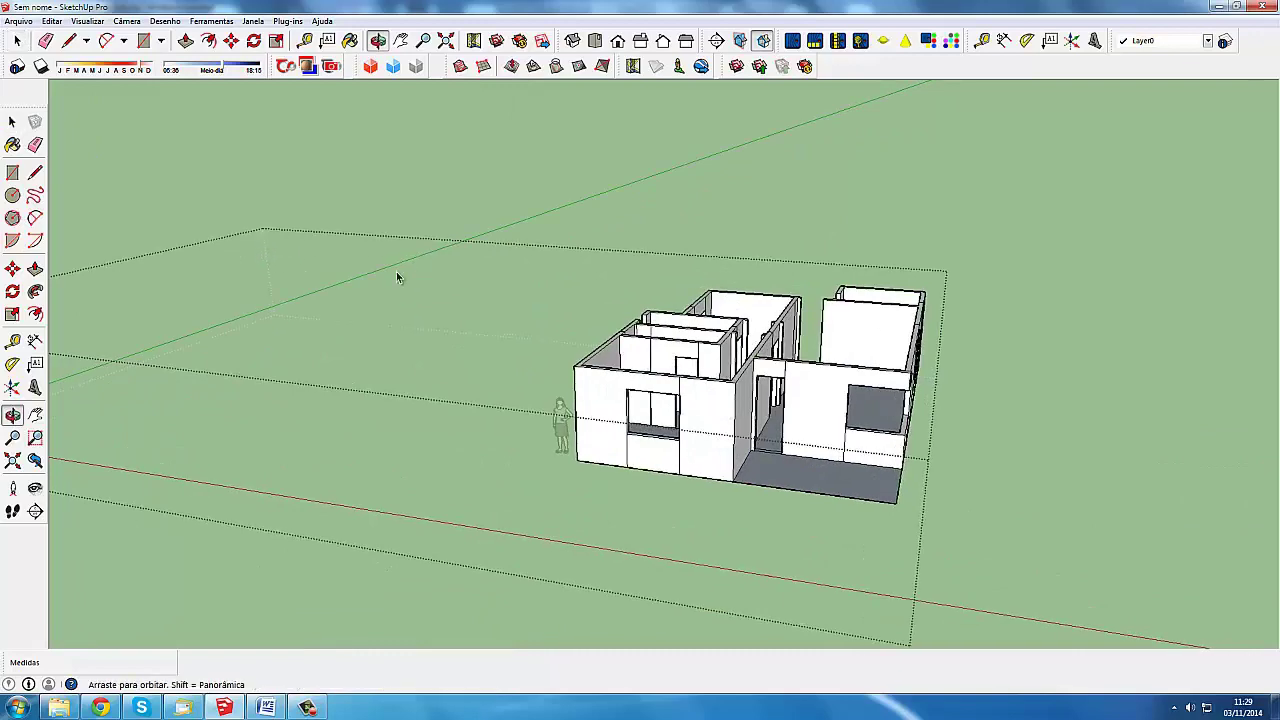
key("e")
scroll(668, 463, "up", 2)
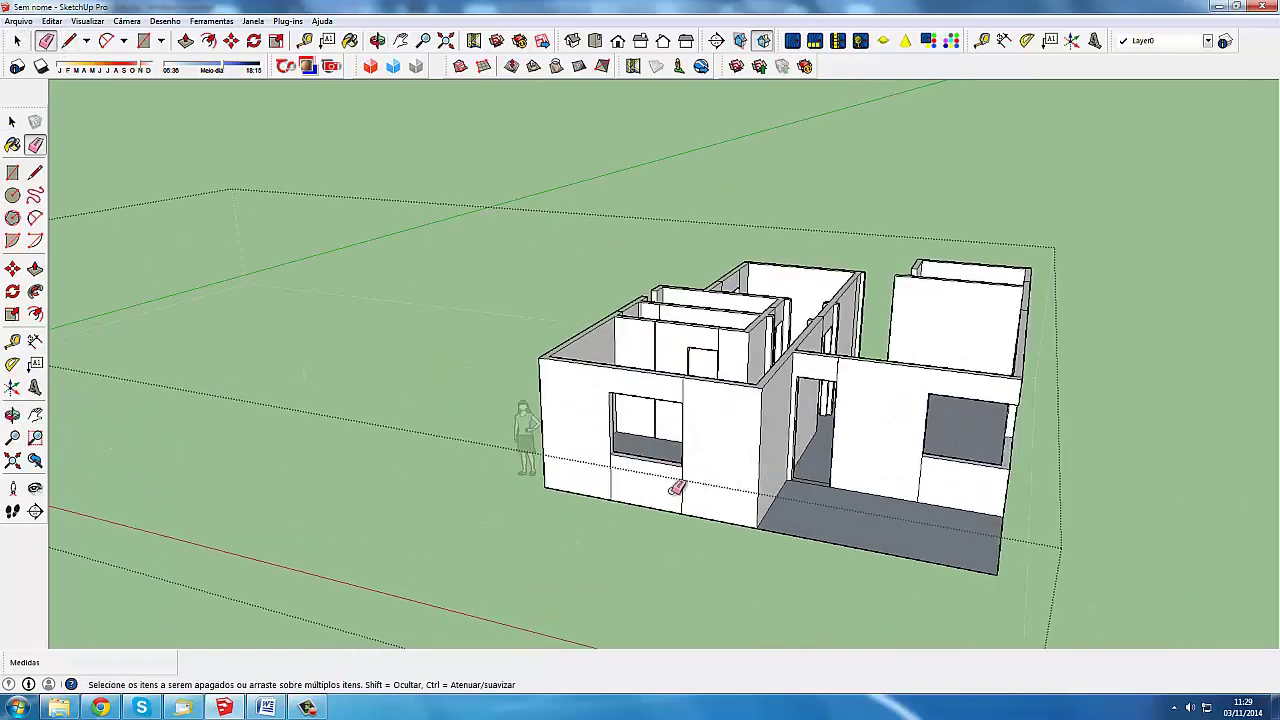
scroll(646, 370, "down", 3)
scroll(646, 373, "up", 4)
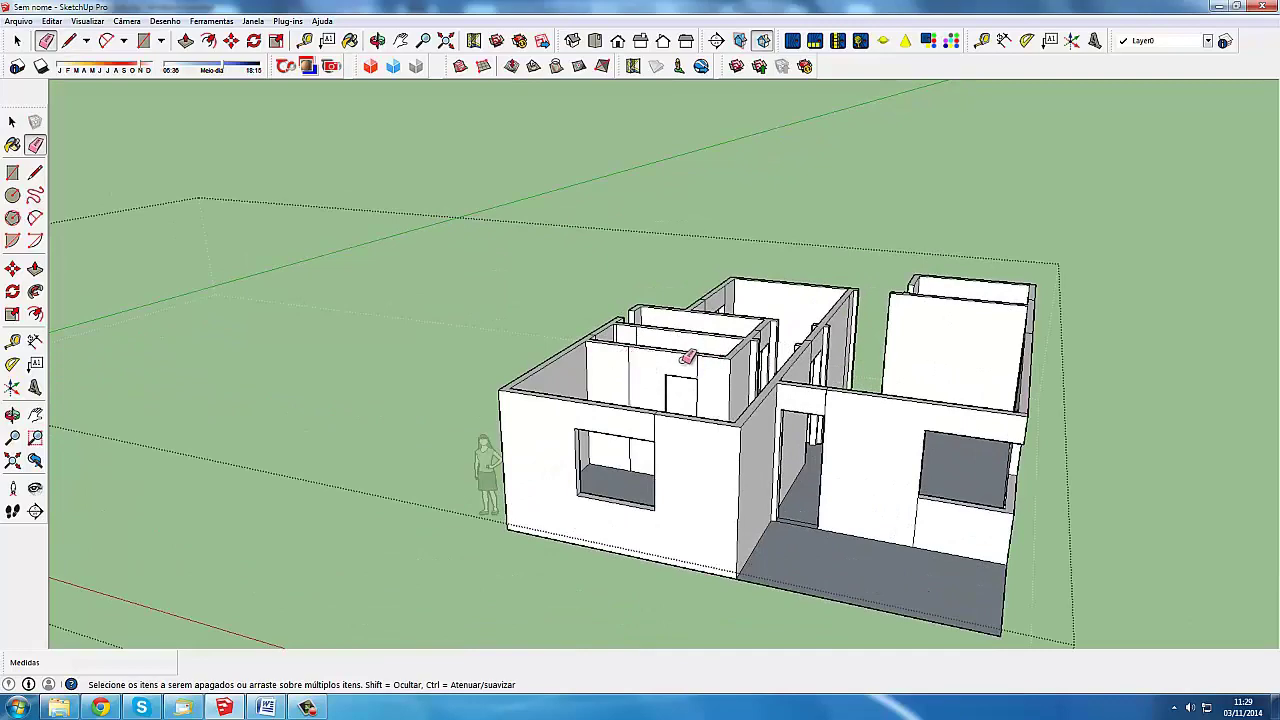
scroll(636, 334, "down", 2)
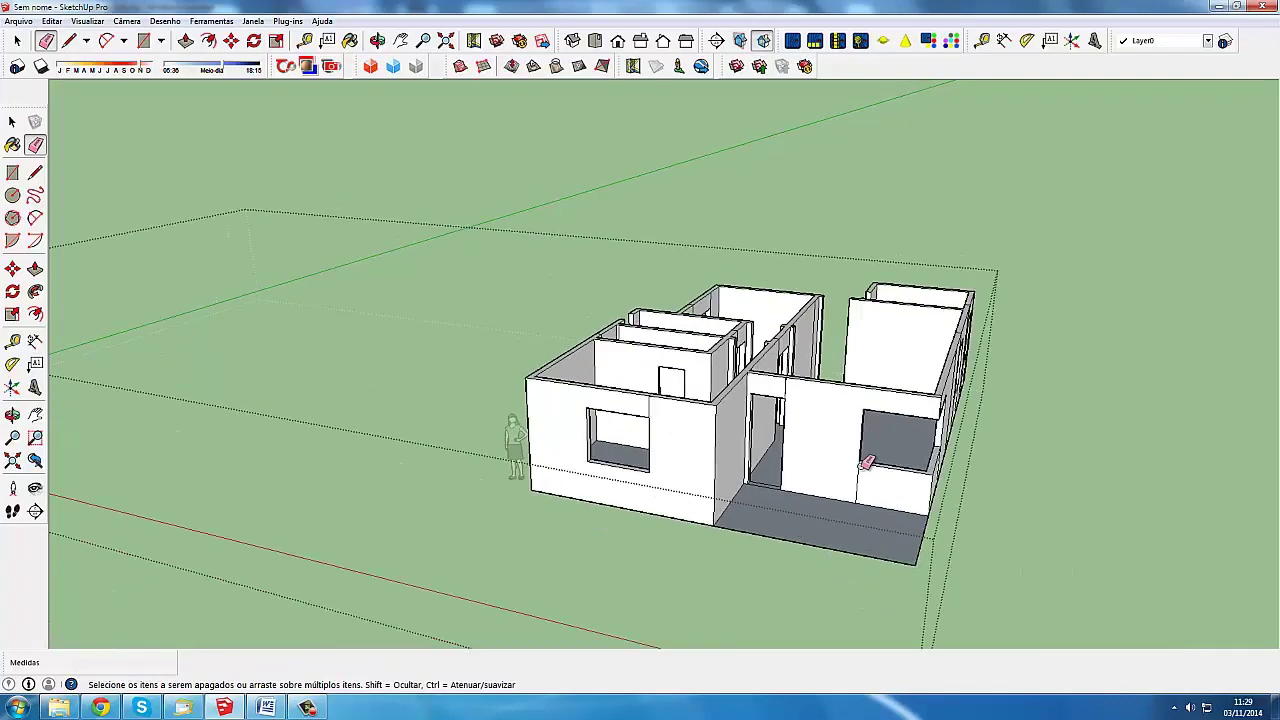
scroll(862, 481, "up", 2)
middle_click_drag(885, 473, 806, 509)
scroll(870, 538, "up", 2)
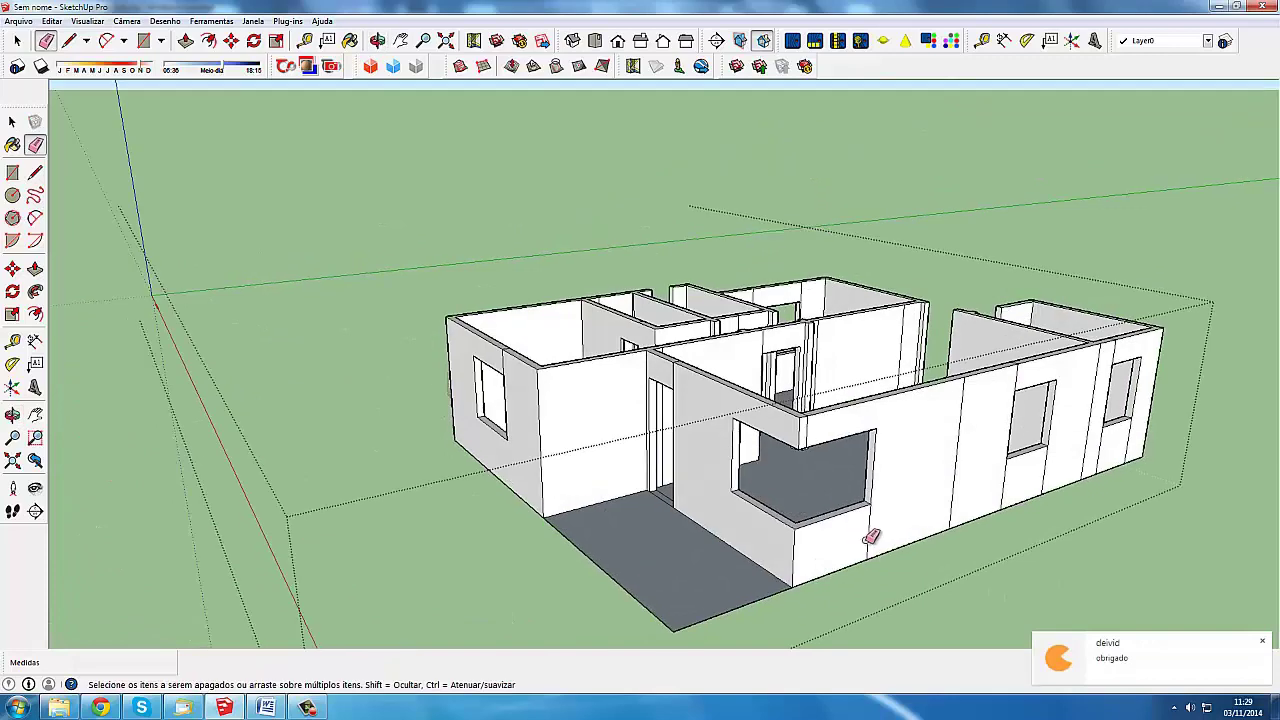
Dismiss the chat notification and orbit around the front wall to a new angle
left_click(1263, 642)
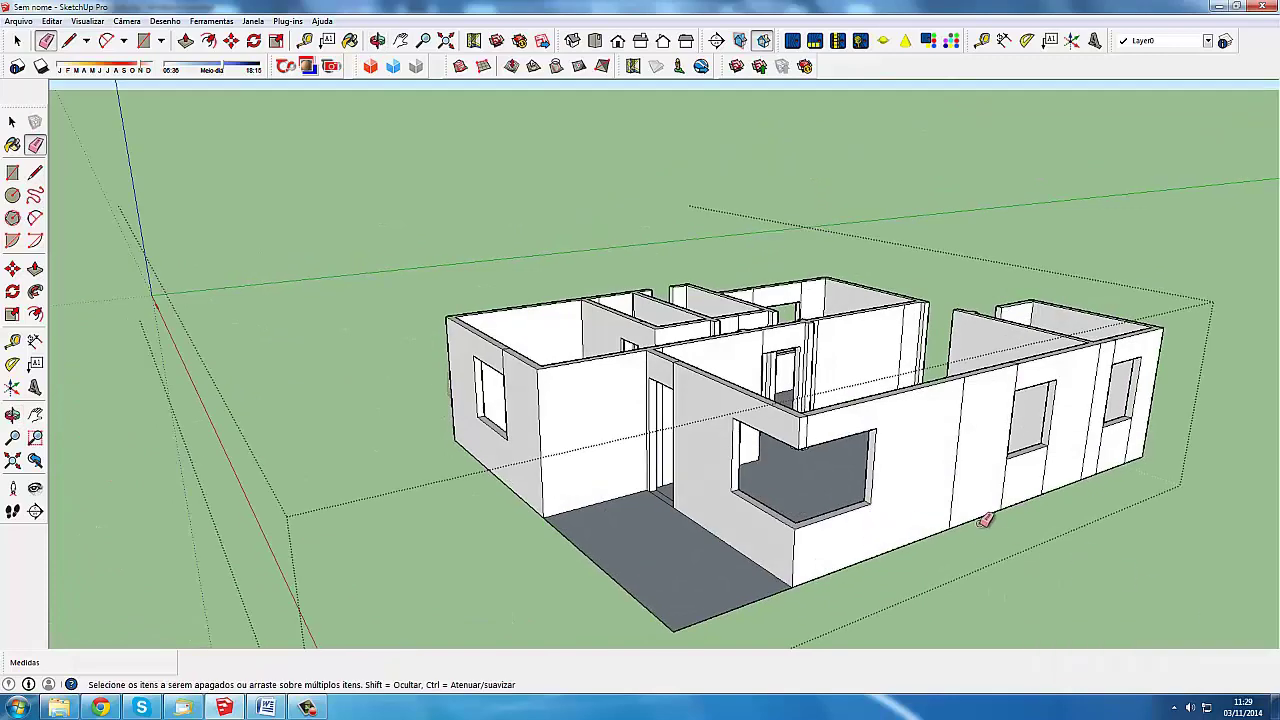
middle_click_drag(1016, 498, 1040, 510)
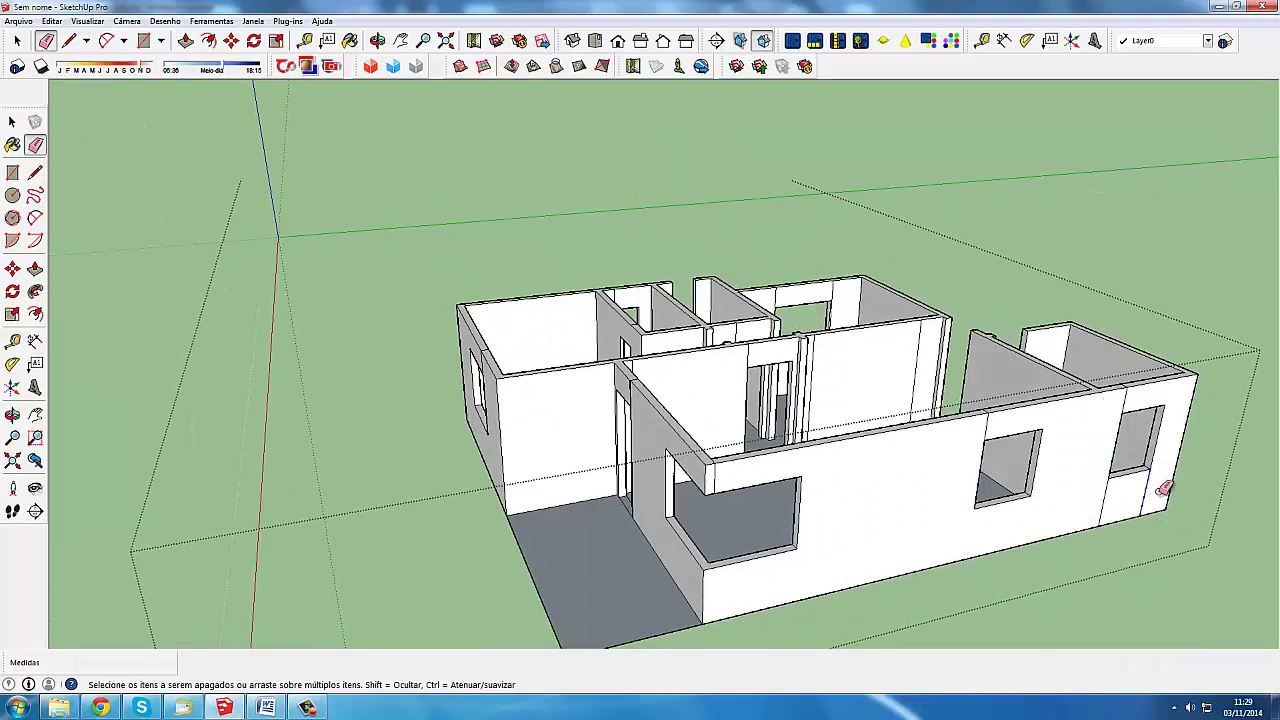
scroll(650, 396, "up", 2)
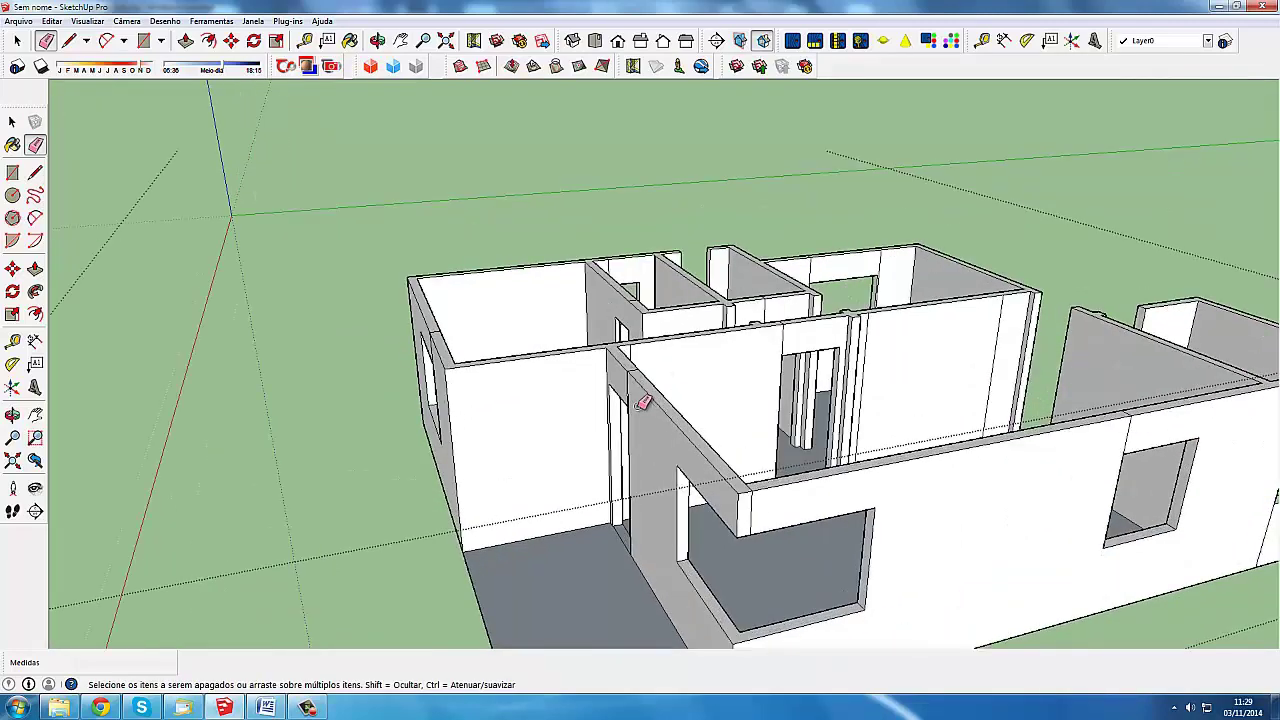
scroll(729, 420, "up", 2)
scroll(837, 397, "up", 2)
scroll(832, 374, "down", 1)
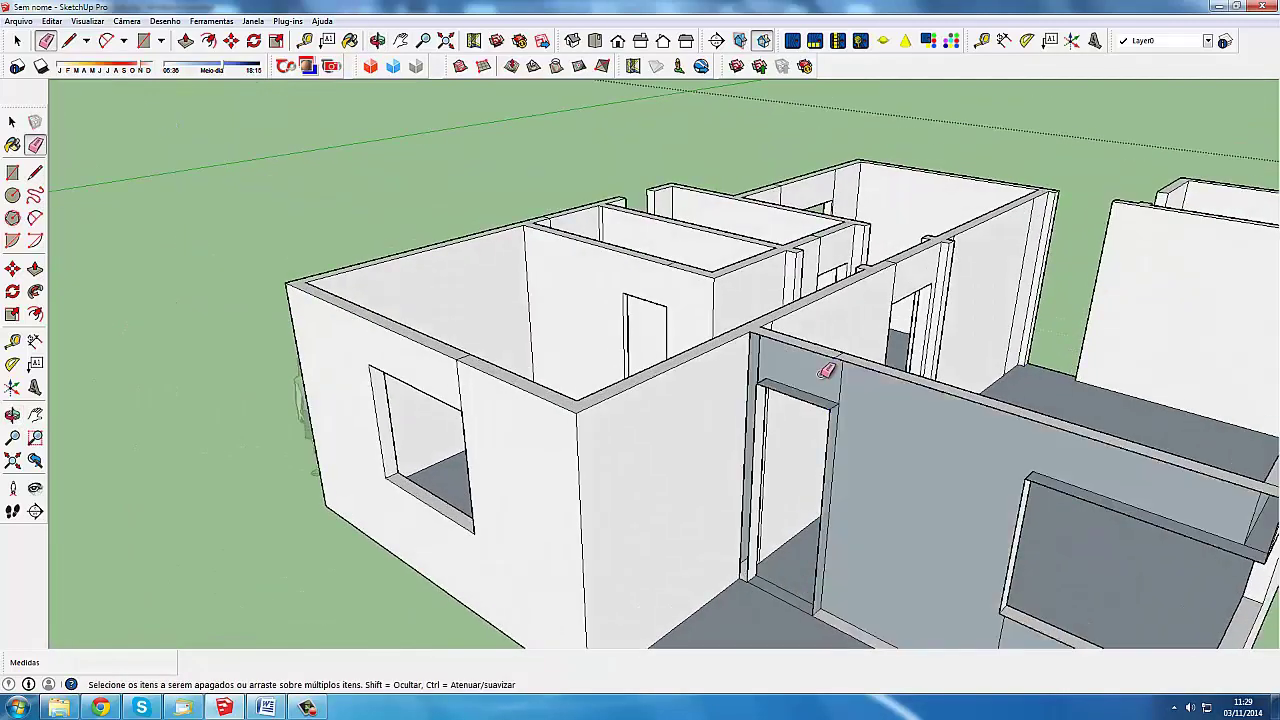
scroll(830, 373, "down", 1)
scroll(826, 371, "down", 1)
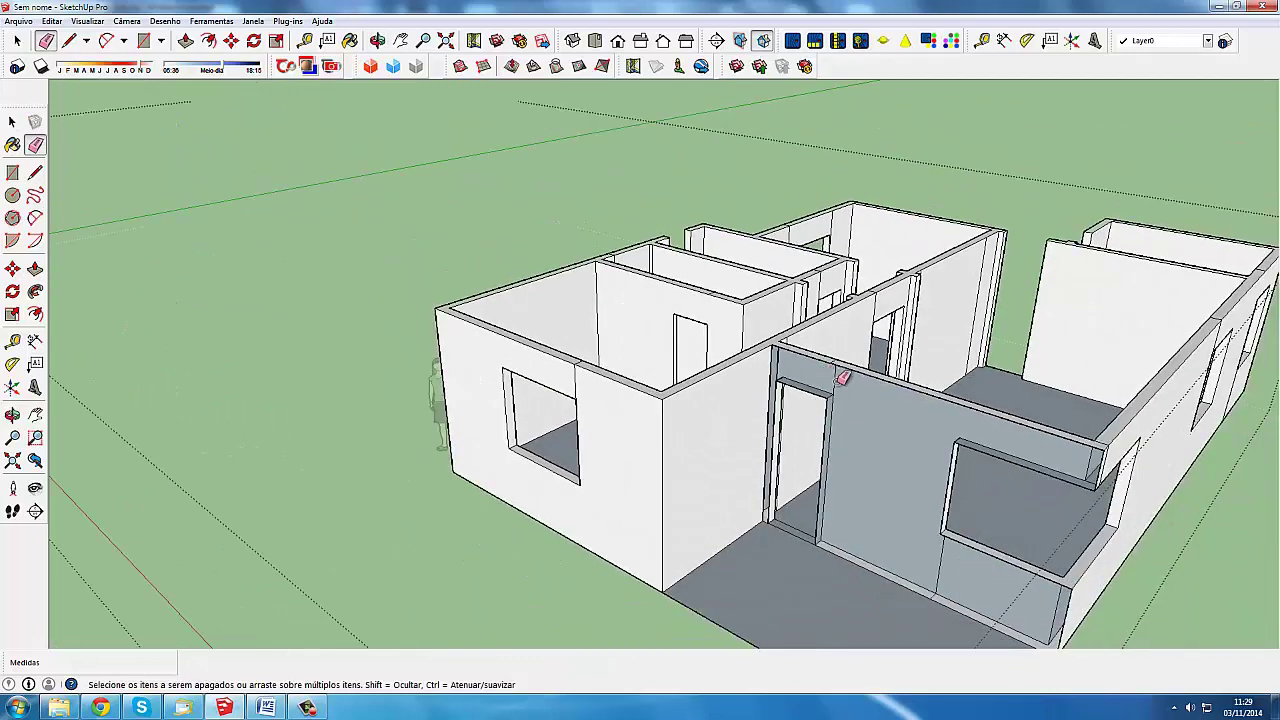
scroll(838, 374, "up", 1)
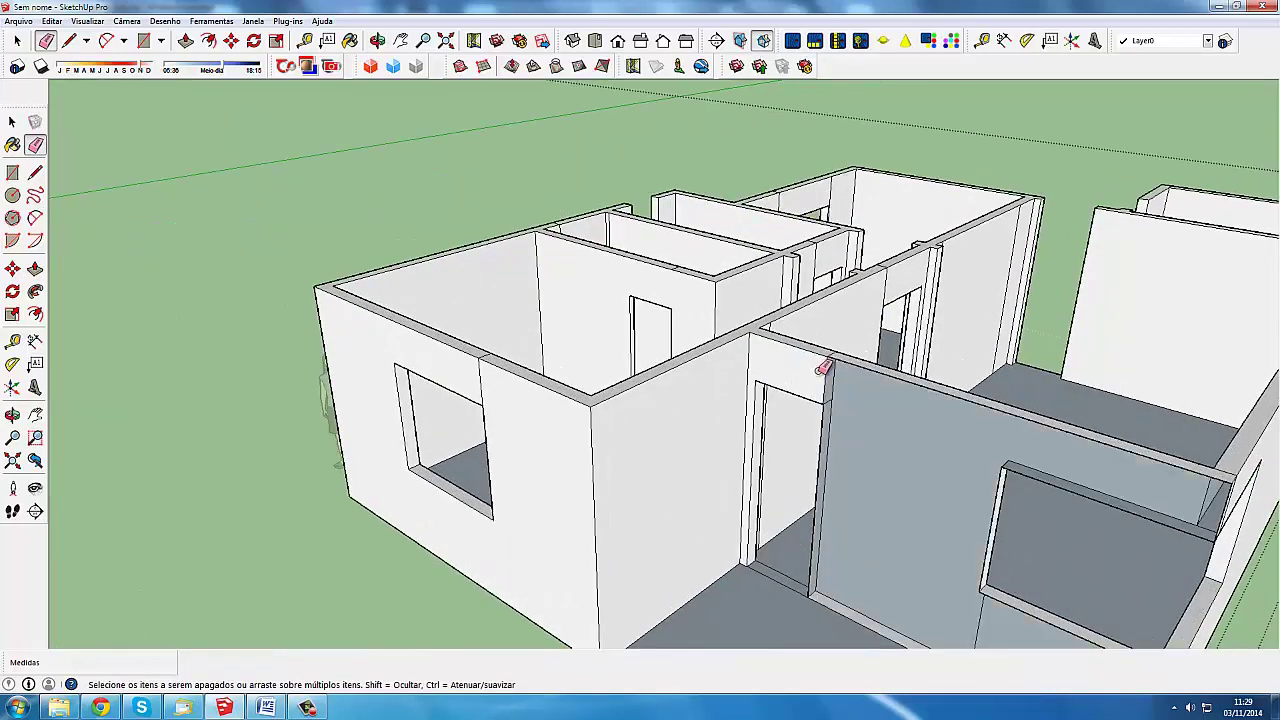
scroll(826, 382, "down", 1)
mouse_move(826, 388)
middle_mouse_down()
mouse_move(831, 413)
mouse_move(705, 402)
middle_mouse_up()
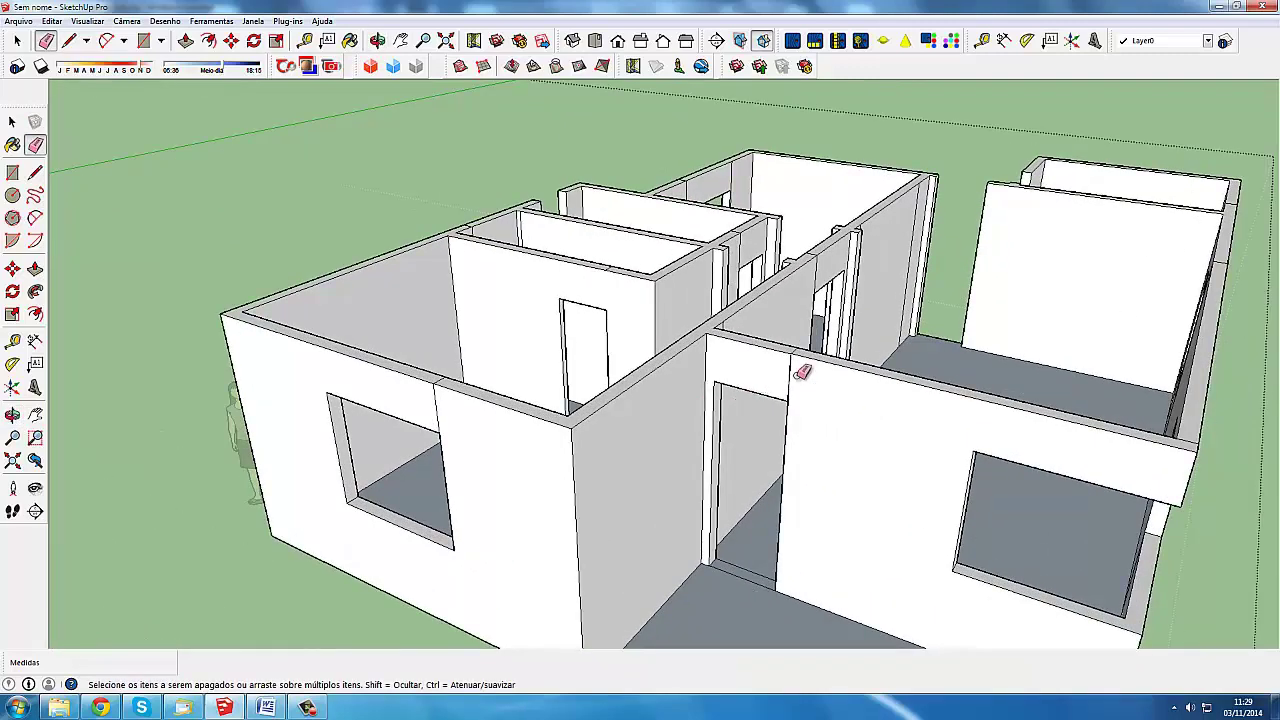
scroll(770, 358, "down", 2)
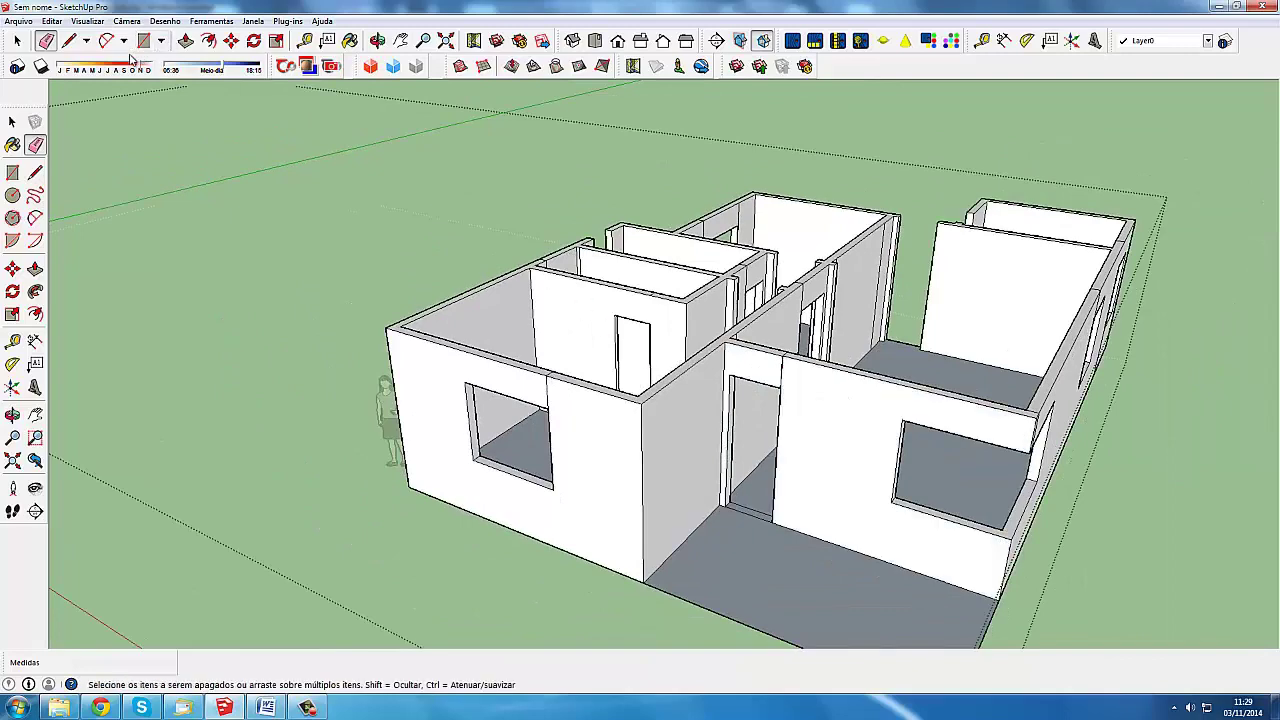
Select the face above the doorway and show its Entity Info panel
left_click(17, 40)
scroll(789, 385, "up", 2)
scroll(789, 385, "up", 3)
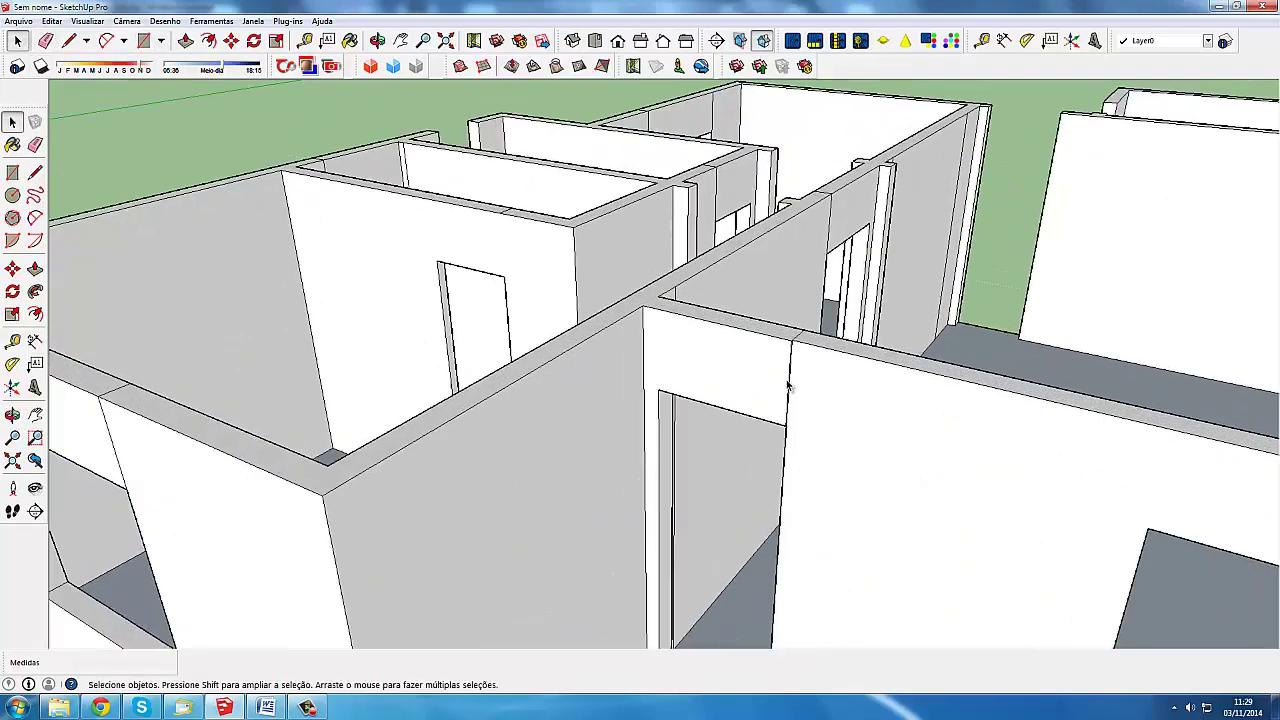
left_click(785, 385)
scroll(789, 385, "up", 2)
scroll(789, 385, "up", 2)
right_click(790, 386)
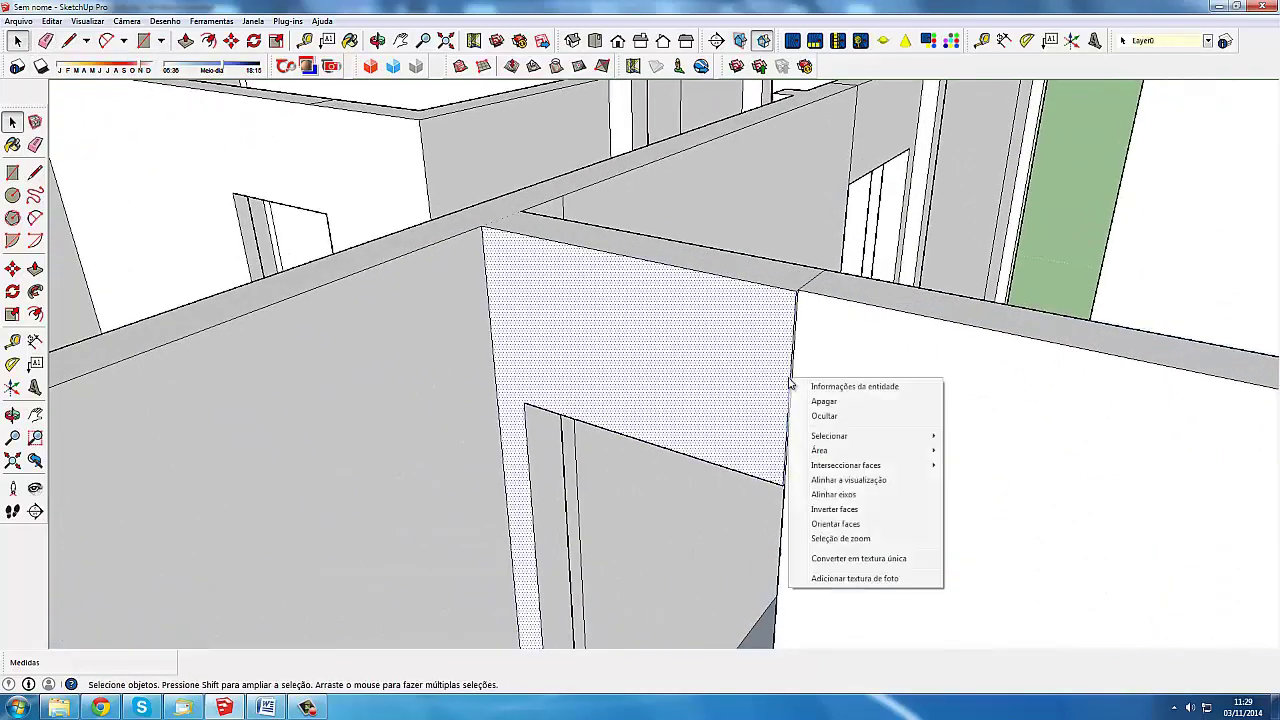
left_click(792, 386)
Hide both stray vertical edges beside the door with Ocultar
left_click(794, 365)
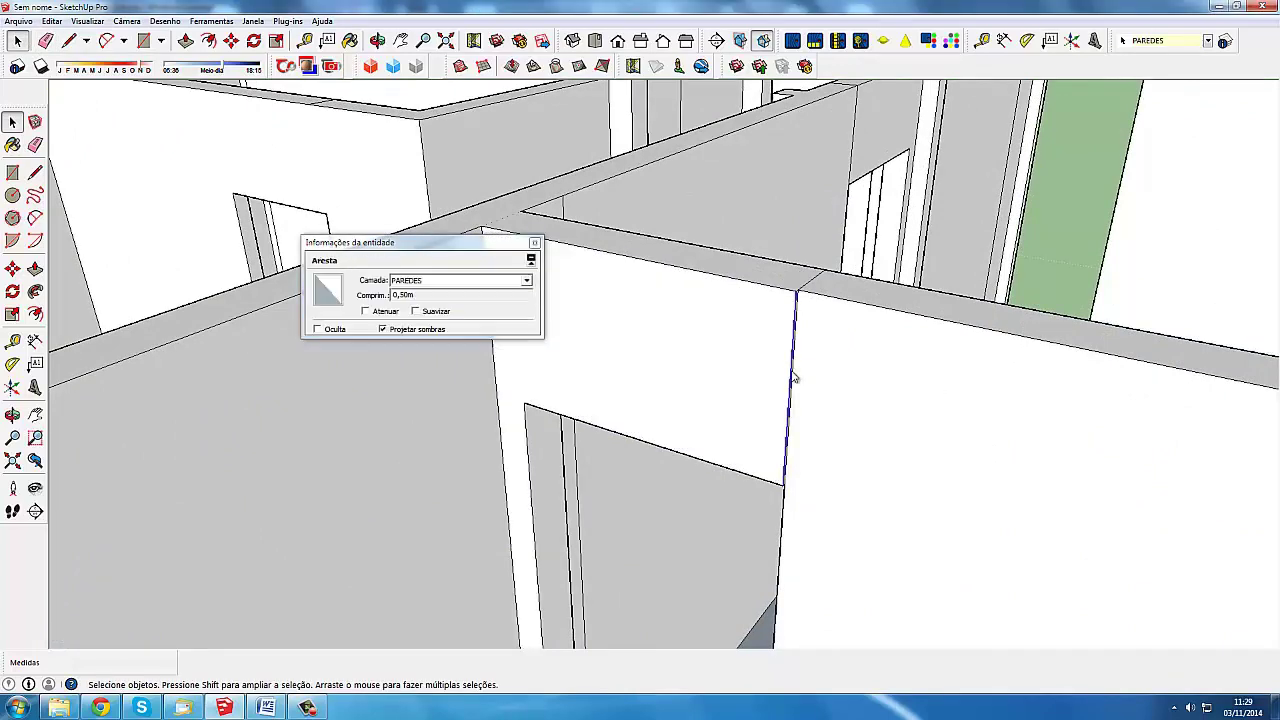
right_click(792, 372)
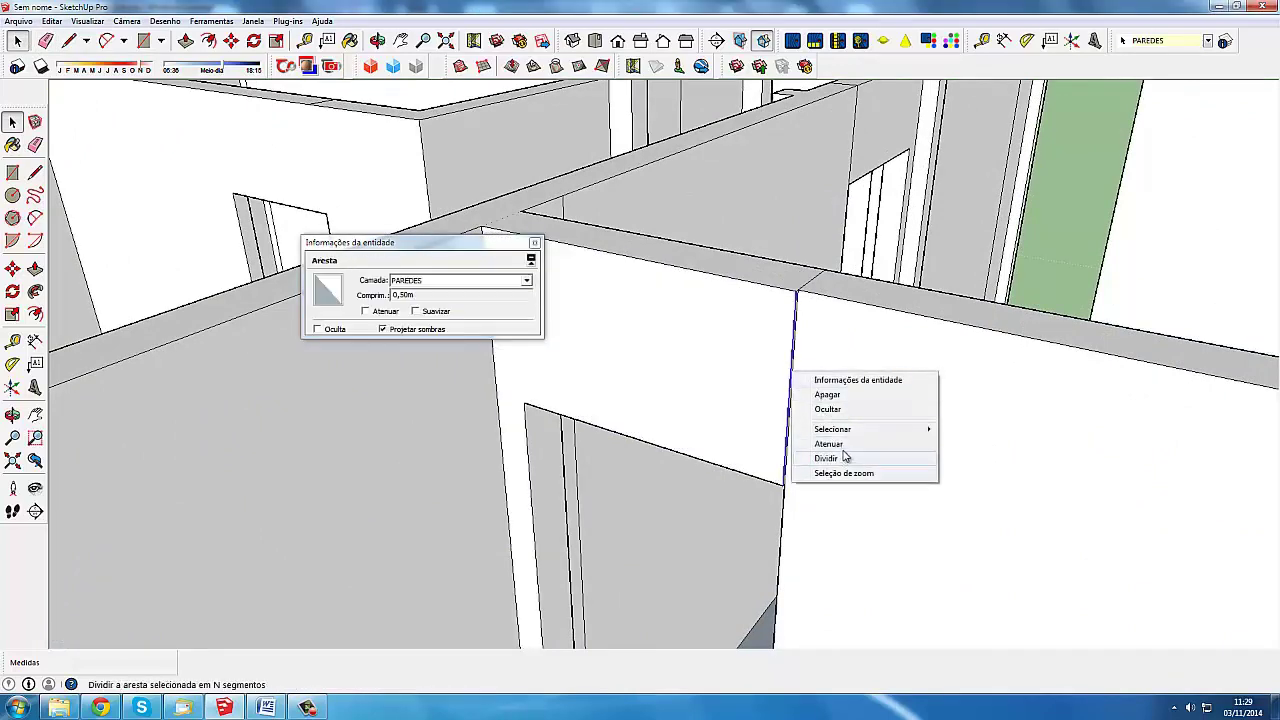
left_click(827, 409)
scroll(791, 320, "up", 2)
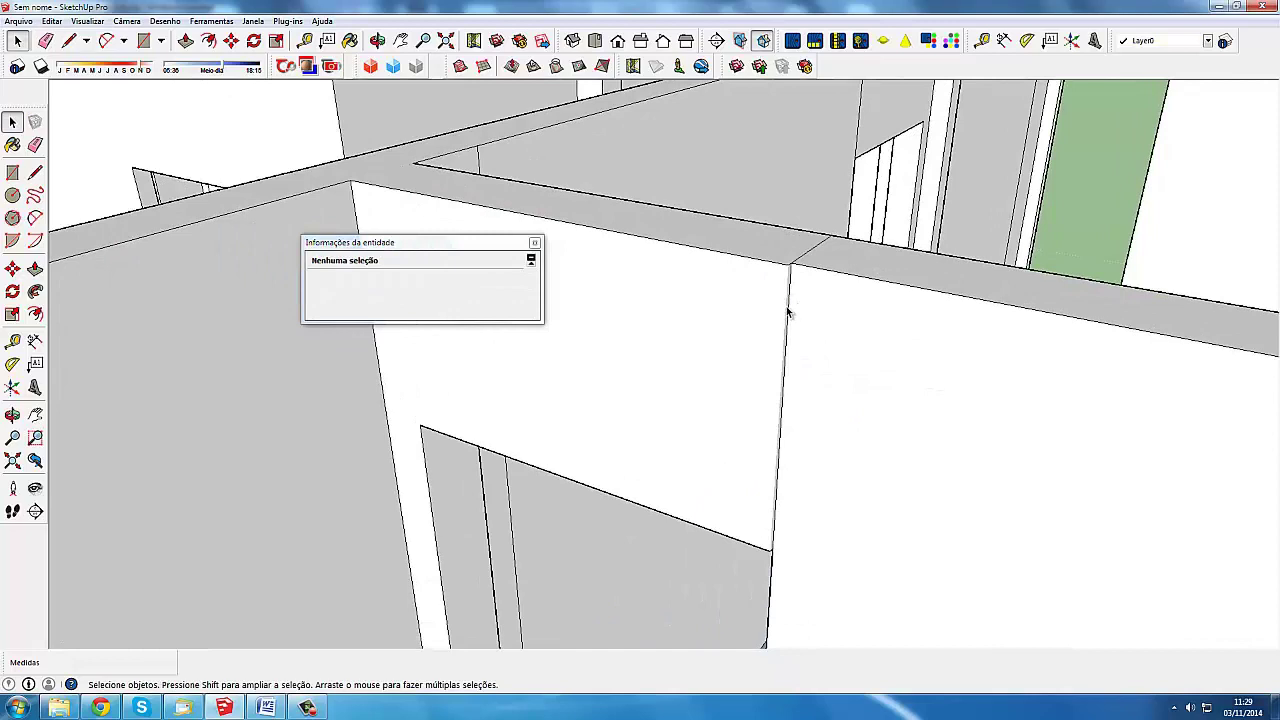
left_click(789, 314)
left_click(789, 274)
scroll(789, 274, "down", 1)
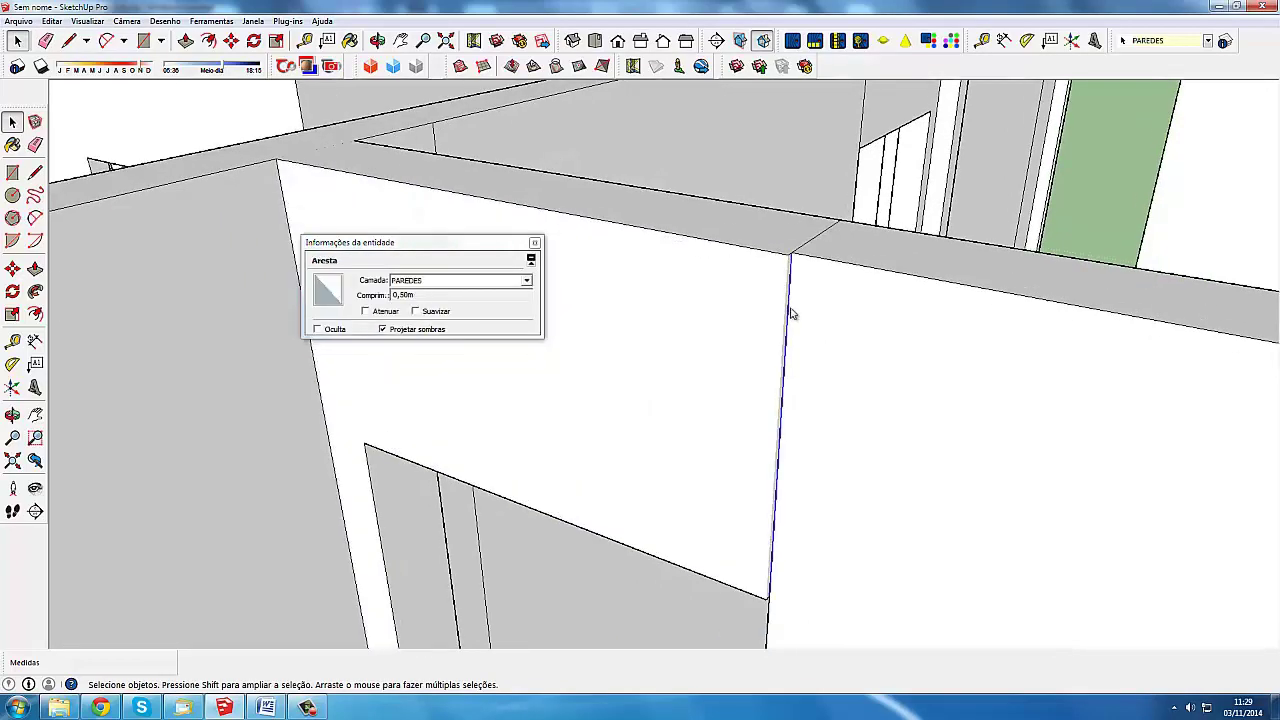
right_click(791, 310)
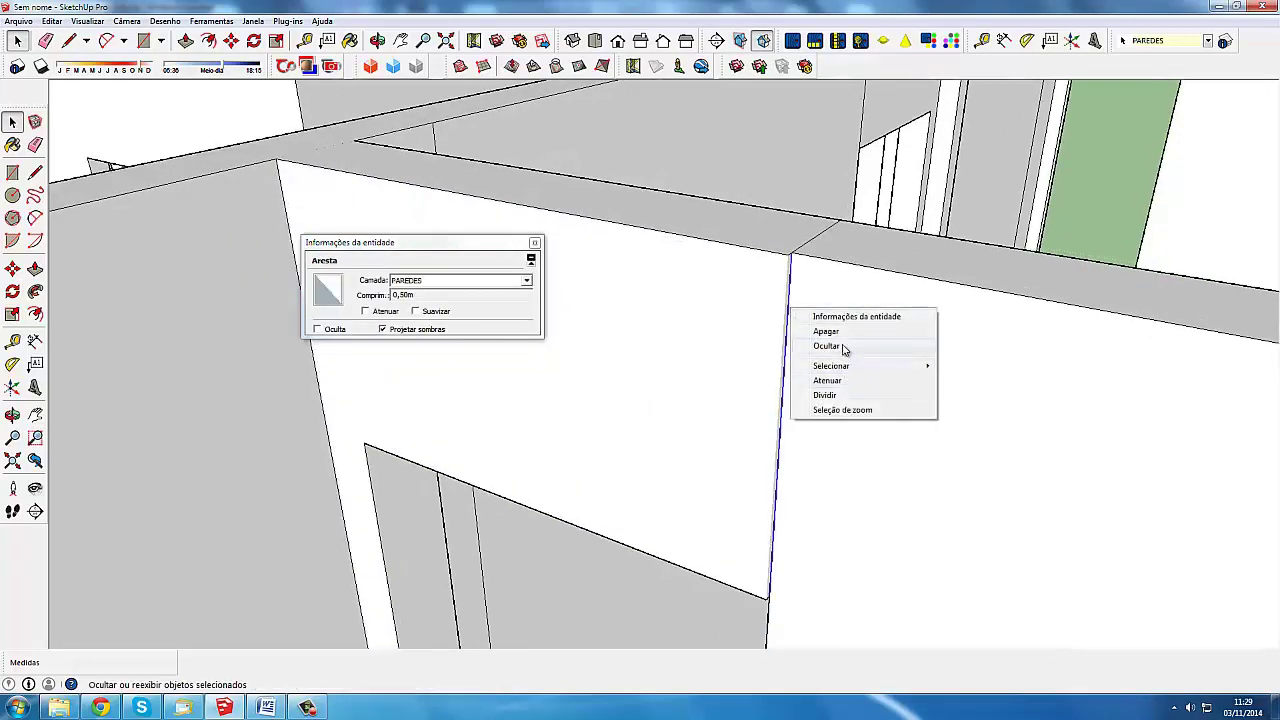
left_click(843, 349)
scroll(725, 328, "down", 2)
Check the merged 0.68 m² wall face above the doorway, then clear the selection
left_click(726, 324)
scroll(726, 324, "down", 2)
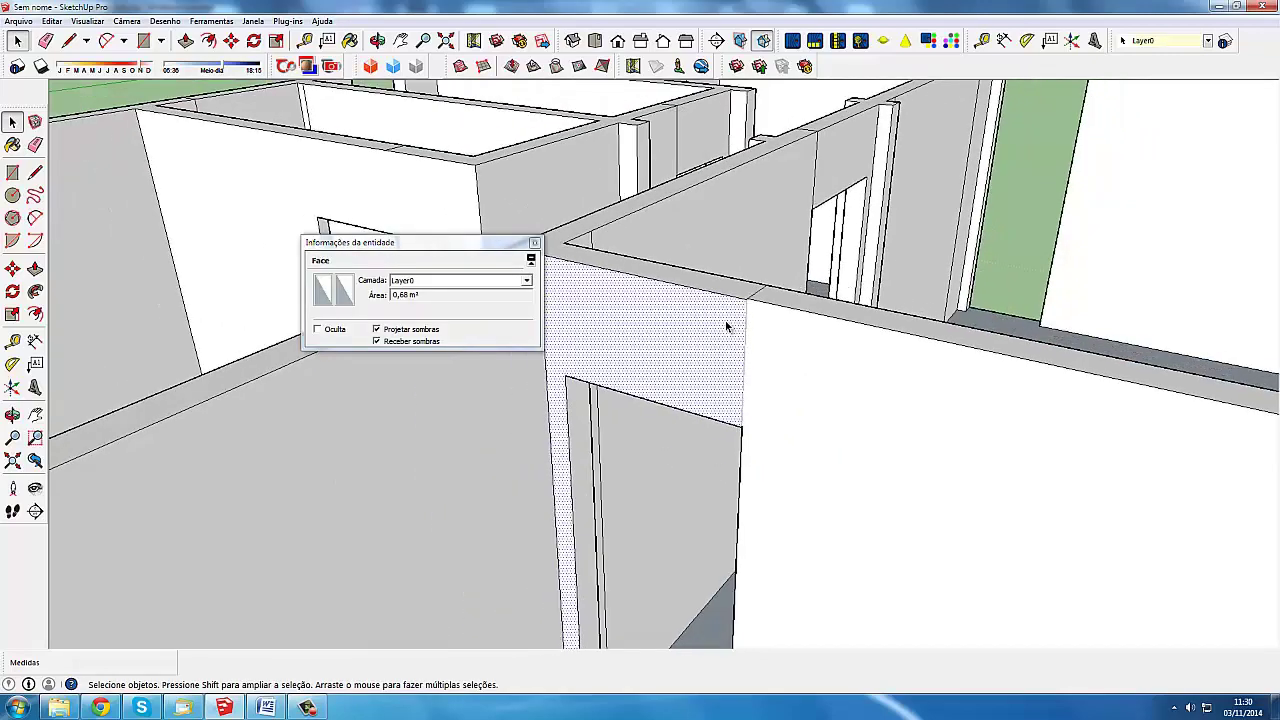
scroll(726, 322, "down", 2)
scroll(790, 325, "down", 1)
scroll(780, 330, "down", 1)
scroll(766, 328, "down", 1)
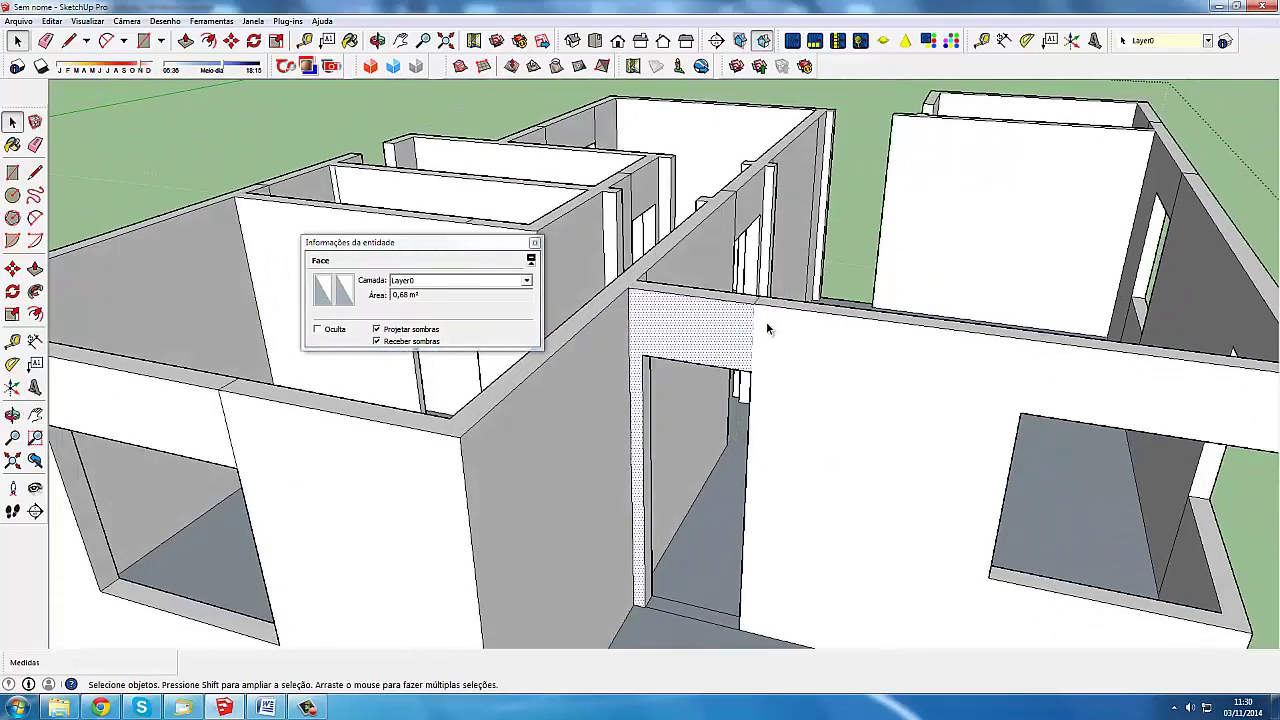
scroll(766, 321, "down", 2)
scroll(766, 321, "down", 1)
scroll(1059, 292, "down", 1)
scroll(1059, 292, "down", 1)
left_click(380, 330)
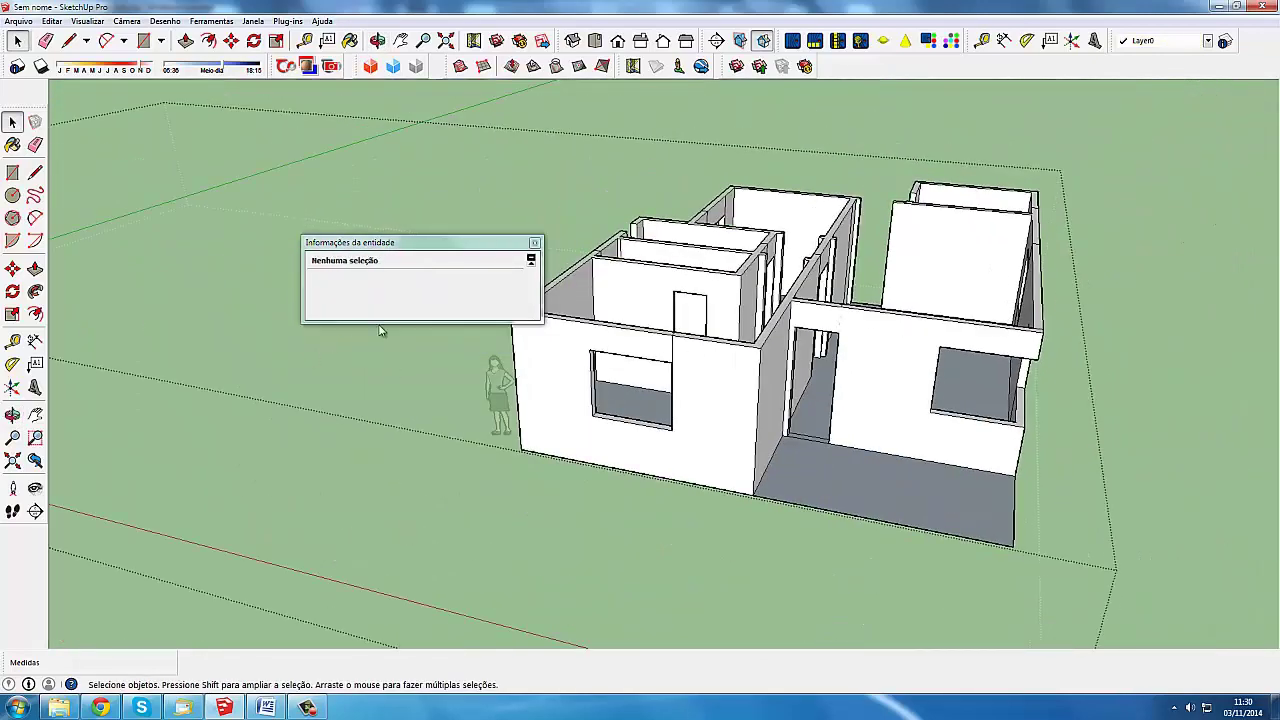
Close the Entity Info panel and orbit in toward the interior doorway
left_click(535, 243)
middle_click_drag(689, 279, 809, 409)
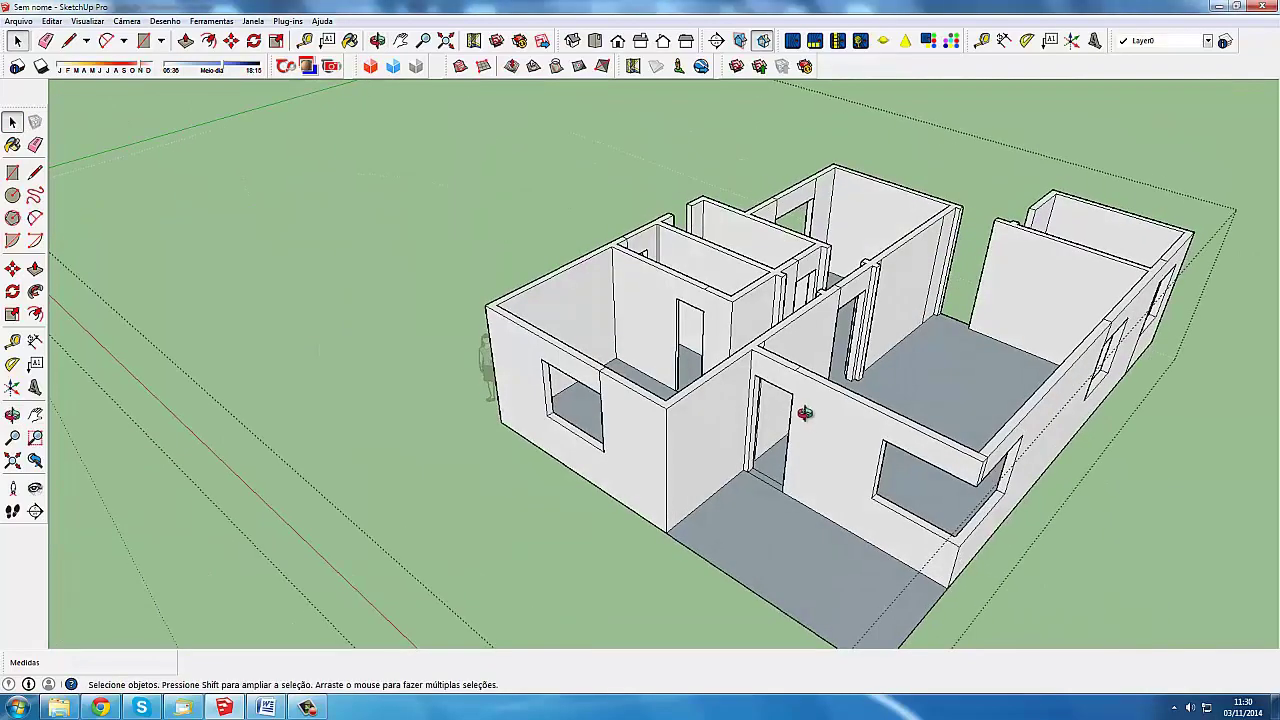
scroll(785, 373, "up", 2)
scroll(354, 440, "down", 2)
mouse_move(163, 480)
middle_mouse_down()
mouse_move(247, 491)
mouse_move(535, 452)
middle_mouse_up()
scroll(551, 451, "up", 2)
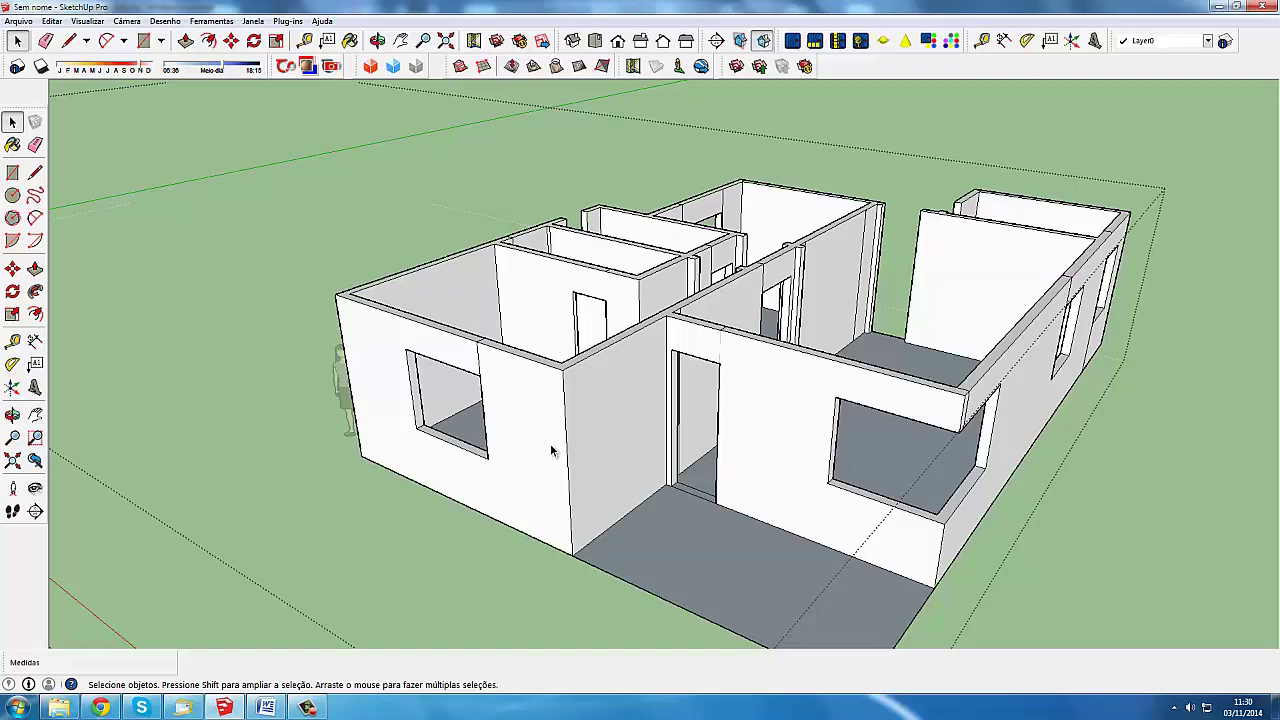
scroll(697, 343, "up", 2)
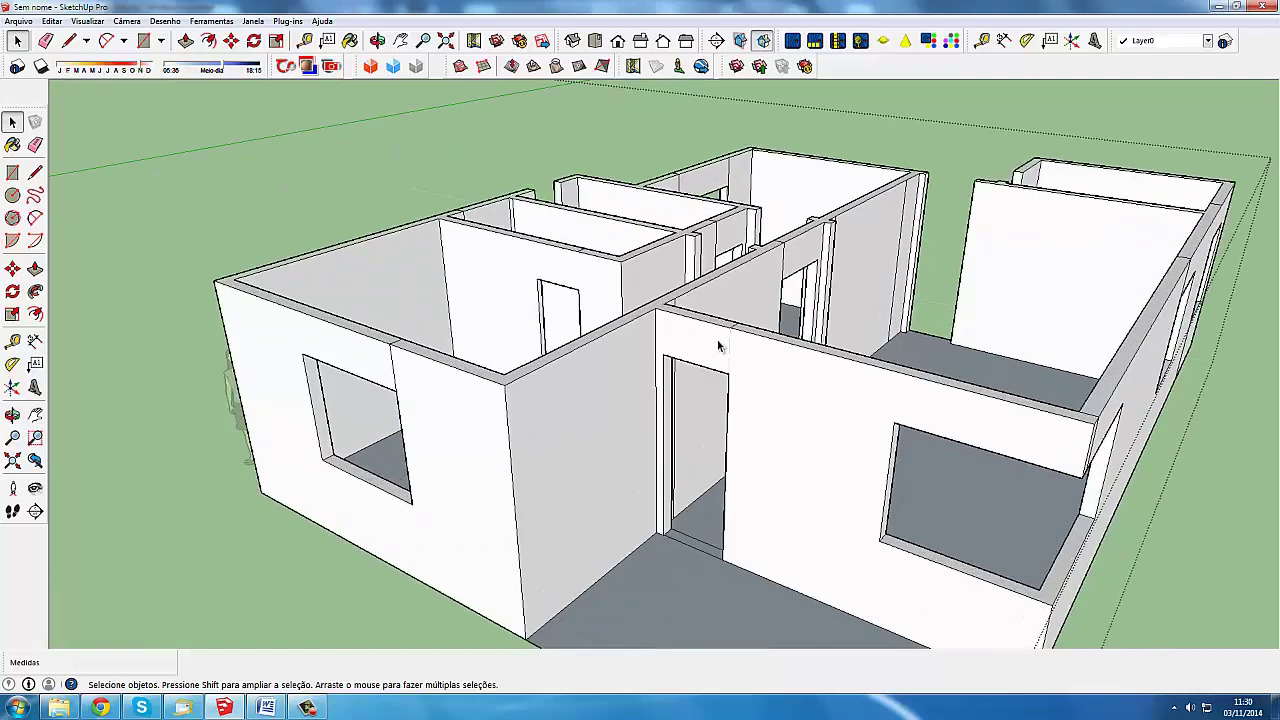
scroll(757, 365, "up", 2)
Select the wall face above the interior doorway
left_click(703, 337)
scroll(703, 337, "down", 1)
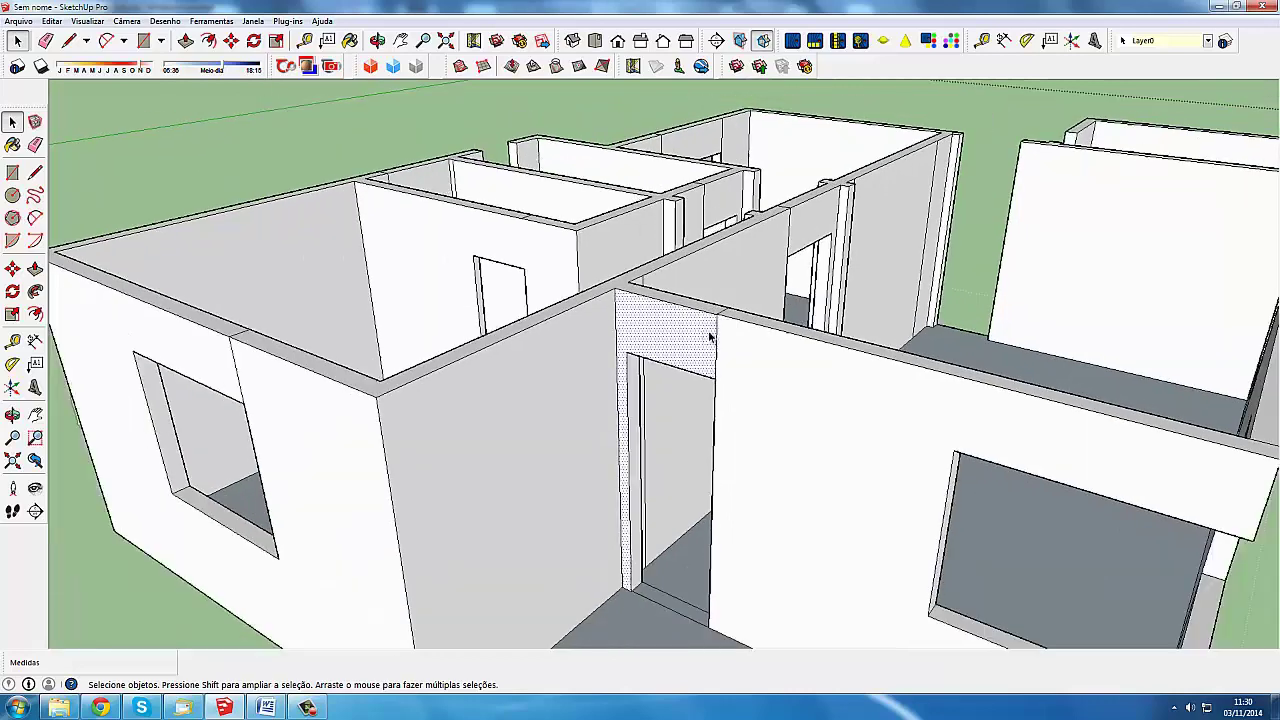
scroll(709, 338, "up", 2)
scroll(709, 338, "up", 2)
scroll(709, 335, "down", 1)
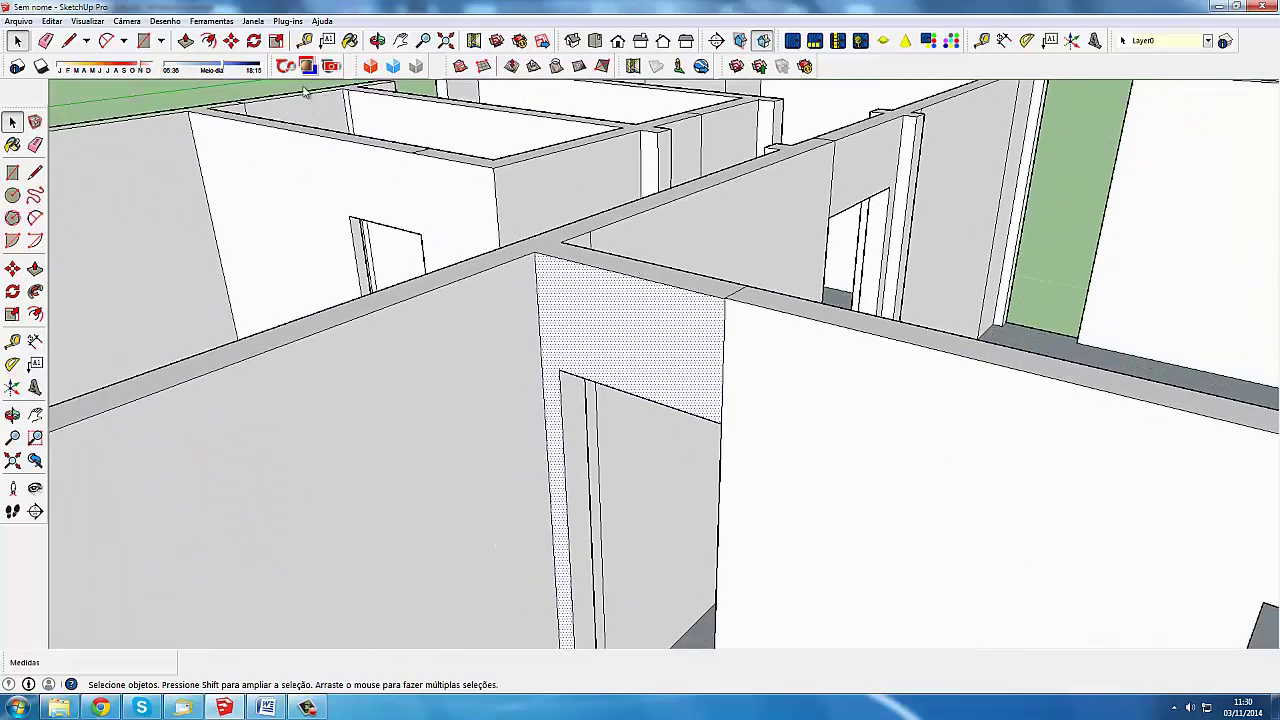
Make a first push/pull on the wall face above the doorway and zoom in
left_click(187, 41)
left_click(678, 310)
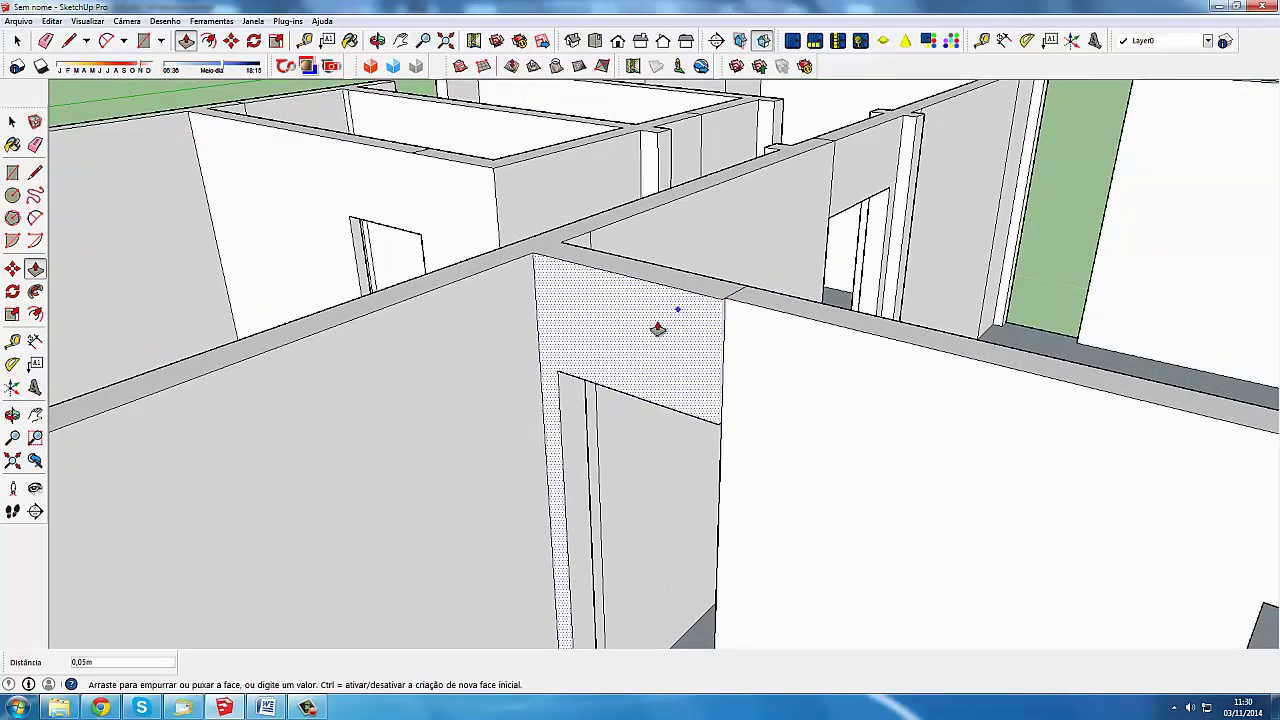
left_click(731, 342)
scroll(657, 329, "down", 2)
scroll(686, 417, "down", 2)
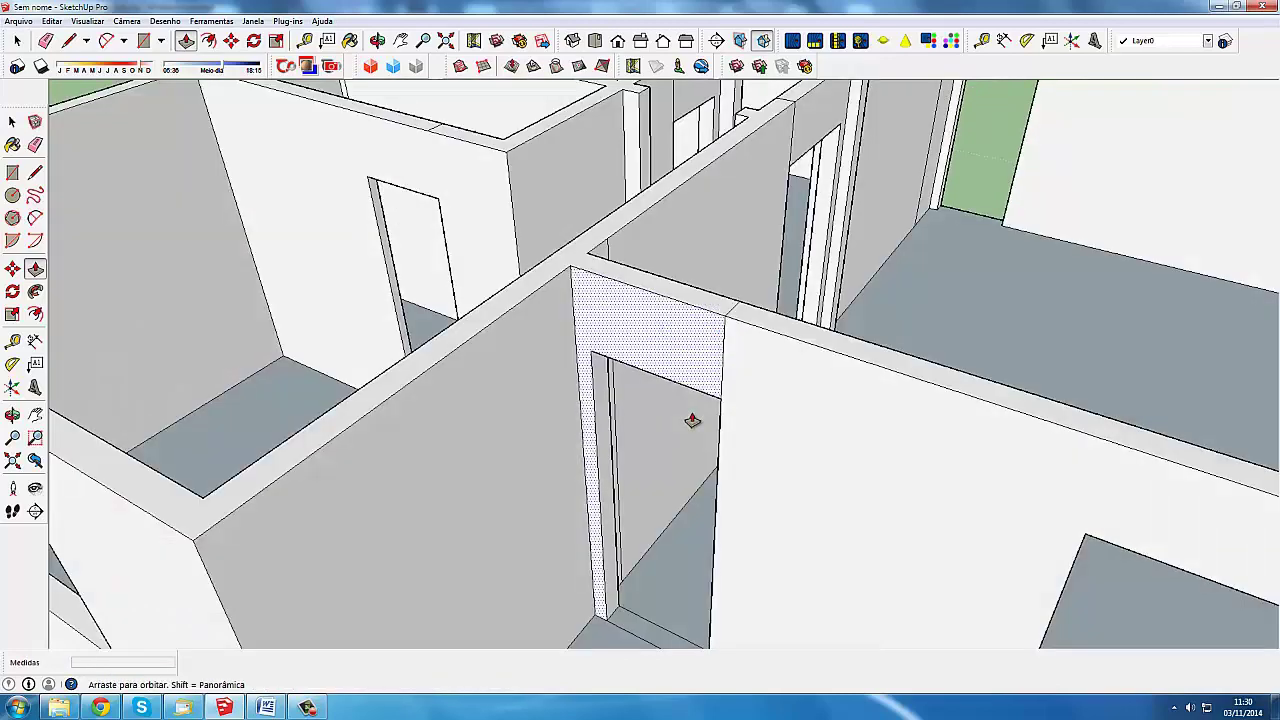
scroll(450, 380, "down", 2)
scroll(893, 452, "up", 2)
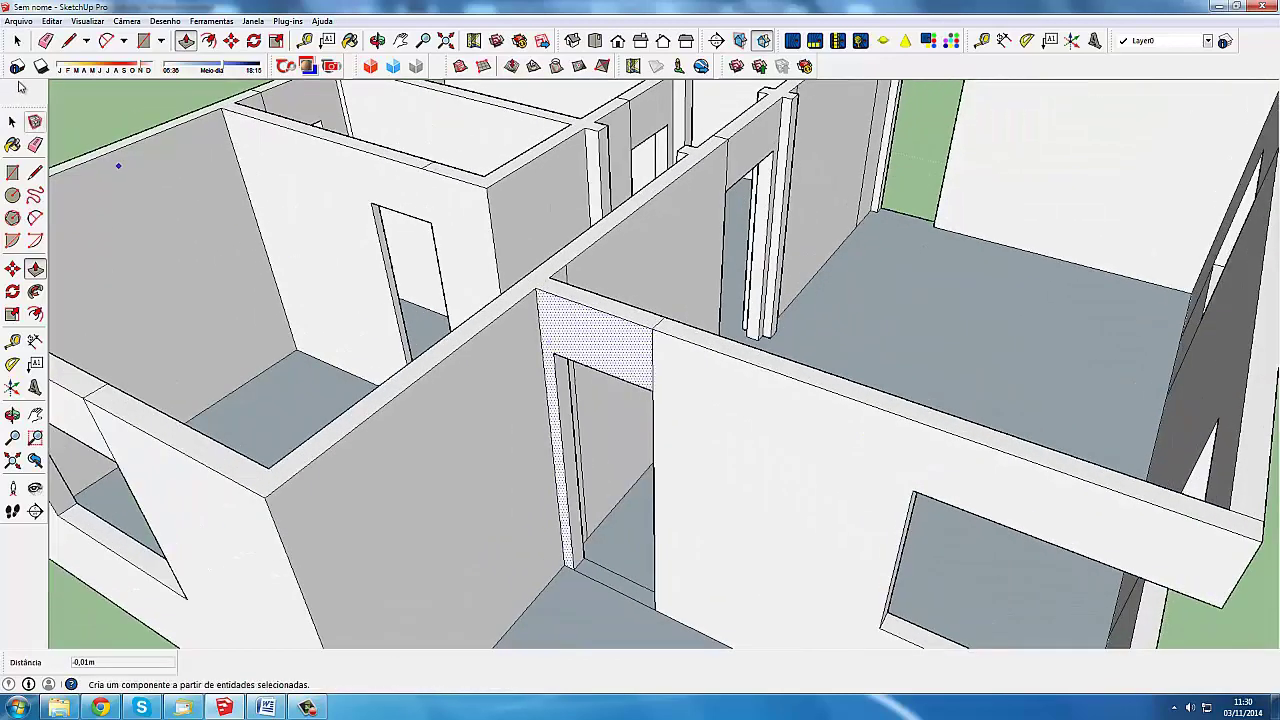
left_click(68, 40)
scroll(540, 285, "up", 2)
scroll(532, 288, "up", 1)
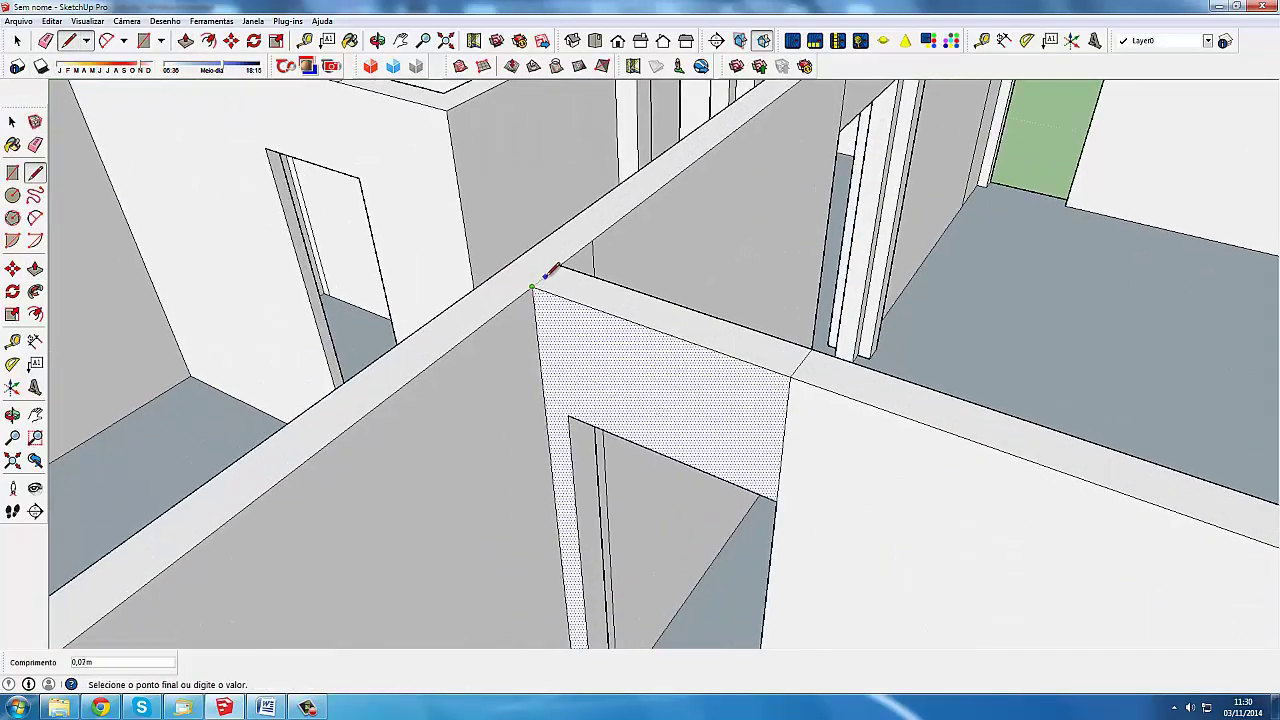
scroll(532, 288, "up", 1)
scroll(545, 276, "up", 1)
scroll(545, 276, "up", 2)
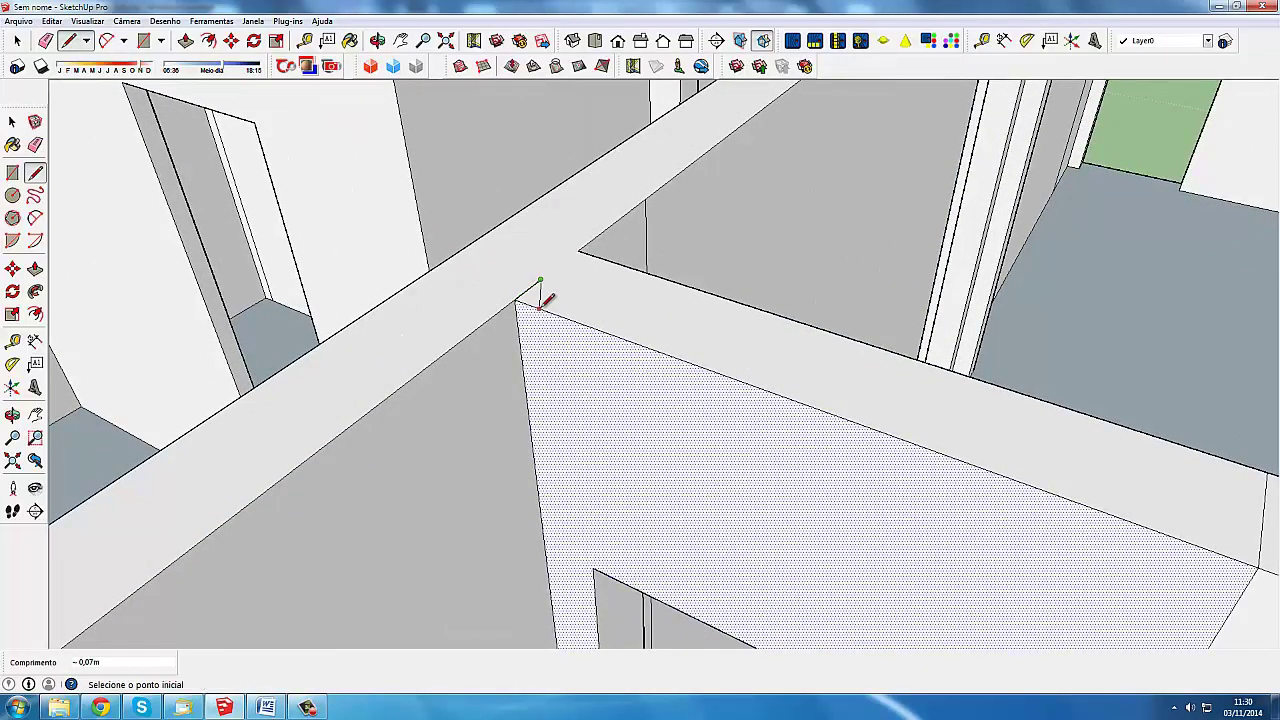
scroll(538, 300, "down", 1)
Push/pull the wall face above the doorway to 2,80m
left_click(185, 41)
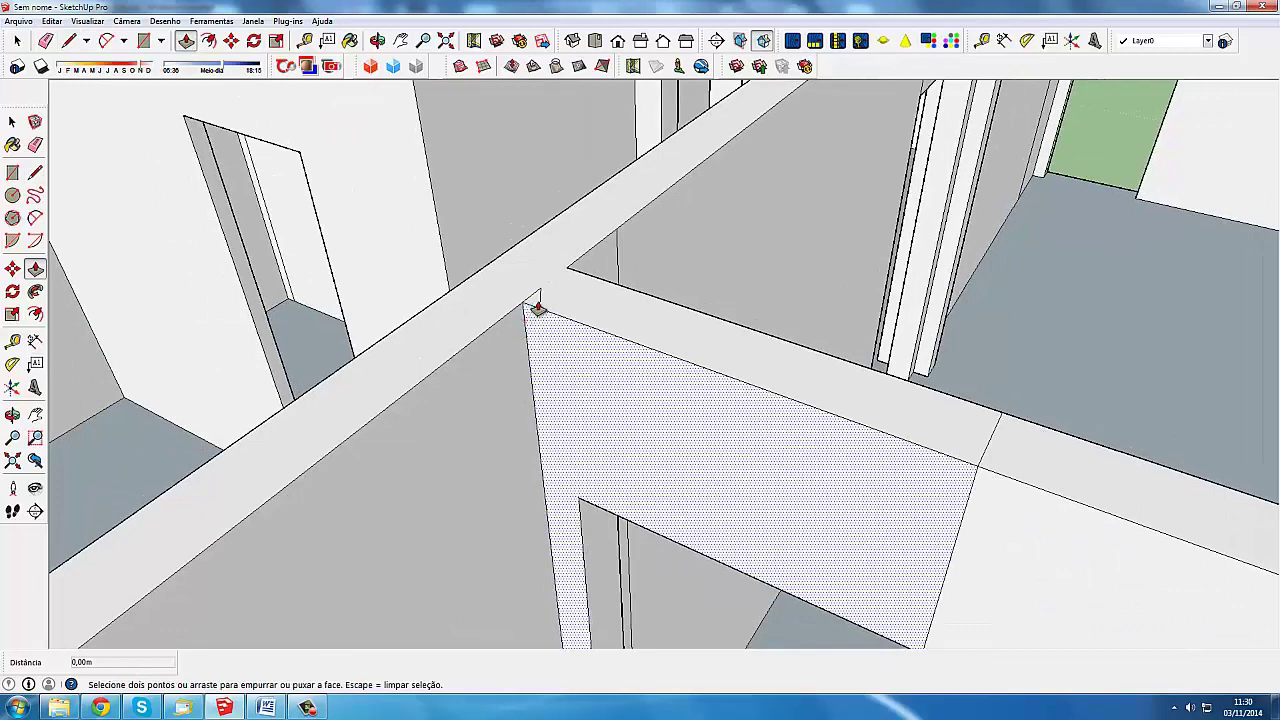
left_click(537, 309)
scroll(591, 591, "down", 1)
scroll(591, 594, "up", 2)
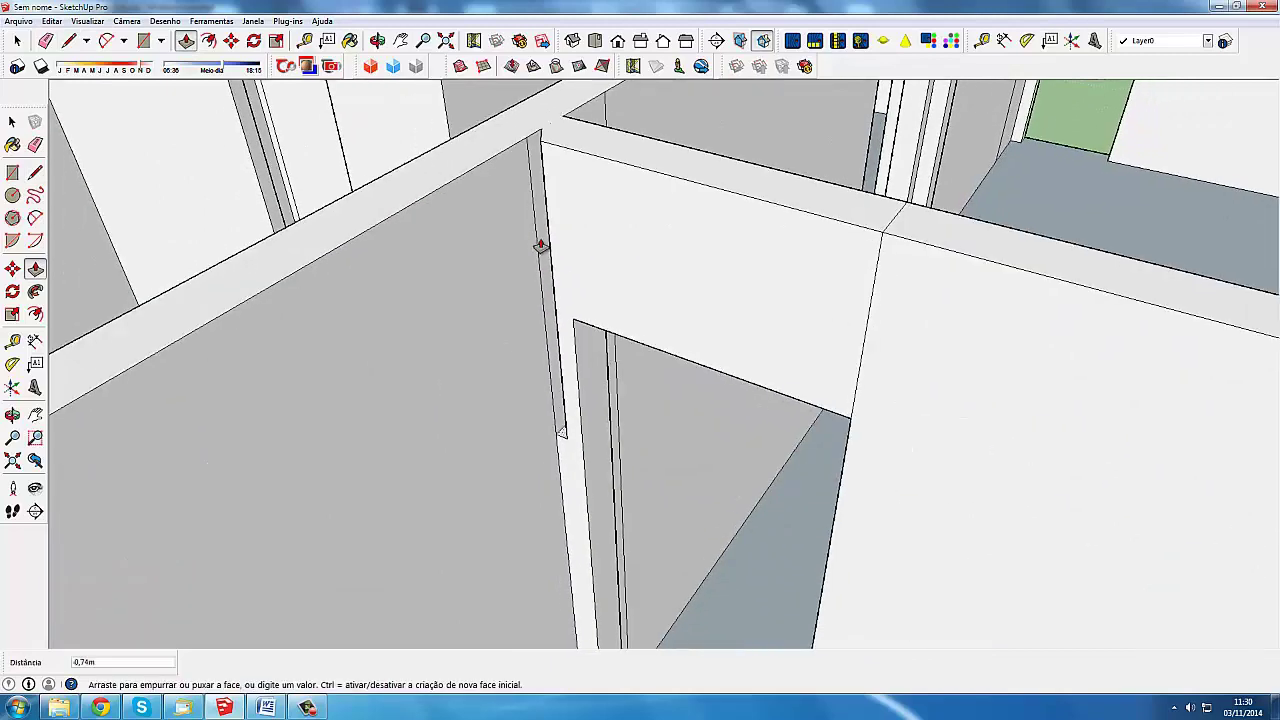
scroll(540, 243, "up", 1)
scroll(557, 486, "up", 1)
left_click(589, 558)
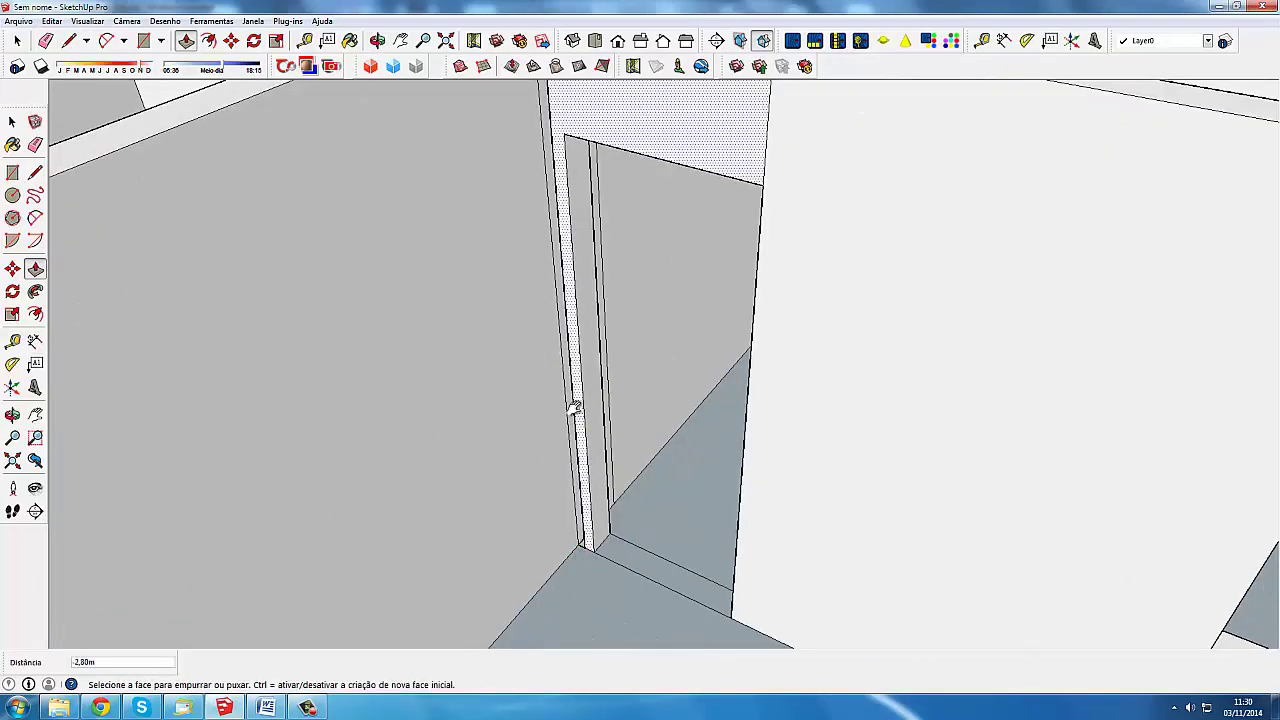
scroll(517, 374, "down", 3)
Orbit around the wall junction to check the extrusion, then return to Select
mouse_move(517, 374)
middle_mouse_down()
mouse_move(563, 354)
mouse_move(591, 320)
mouse_move(455, 270)
middle_mouse_up()
scroll(575, 320, "up", 2)
scroll(581, 297, "down", 2)
scroll(566, 294, "up", 1)
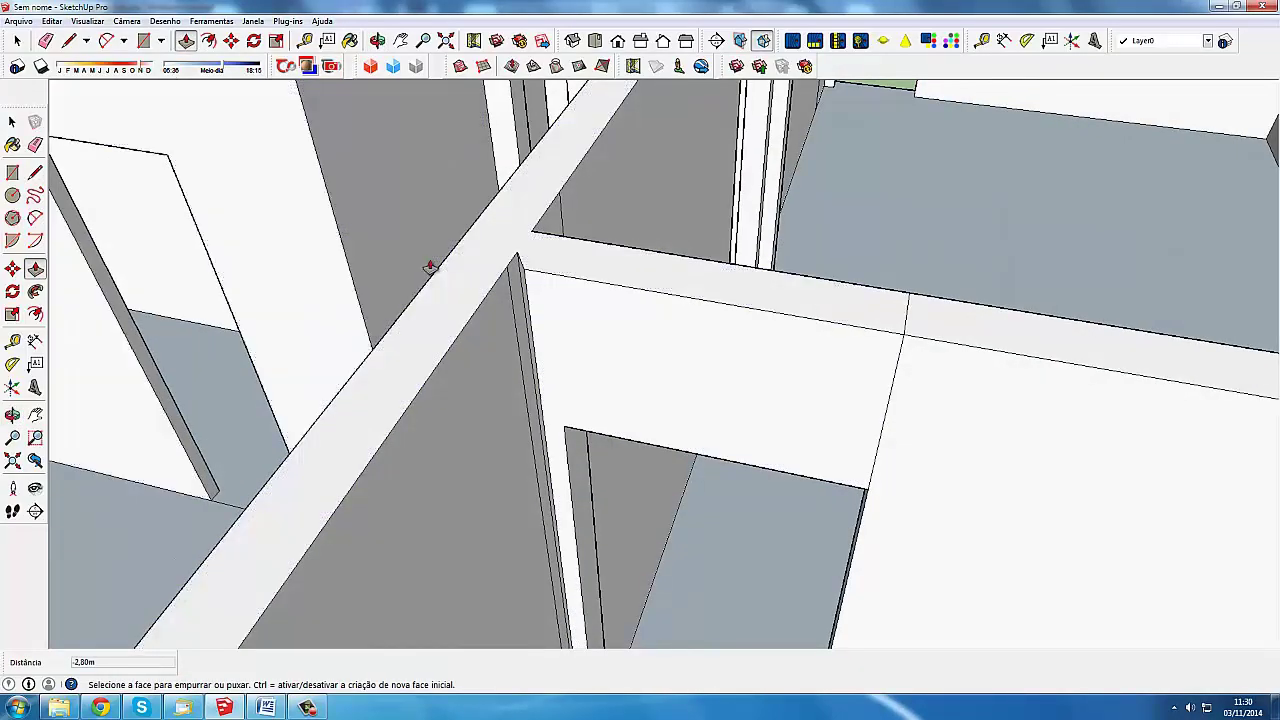
middle_click_drag(874, 380, 640, 334)
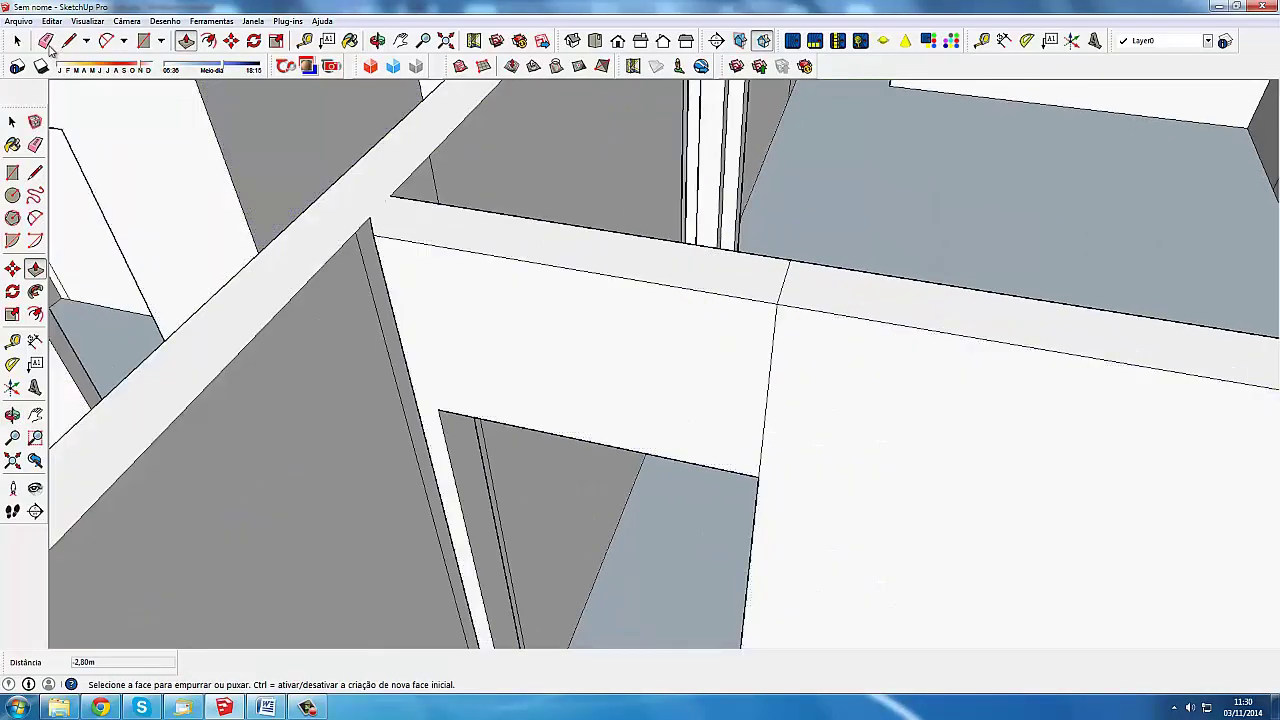
left_click(69, 40)
scroll(393, 245, "up", 1)
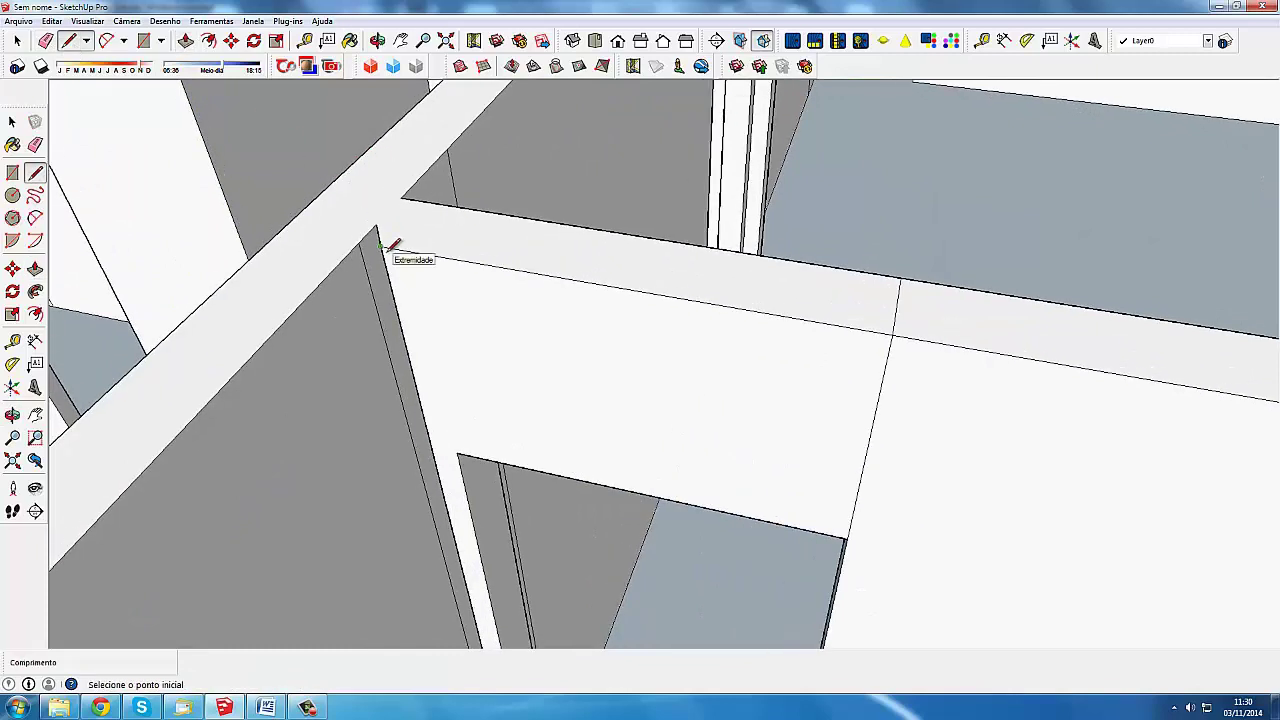
mouse_move(372, 240)
middle_mouse_down()
mouse_move(386, 277)
mouse_move(378, 236)
middle_mouse_up()
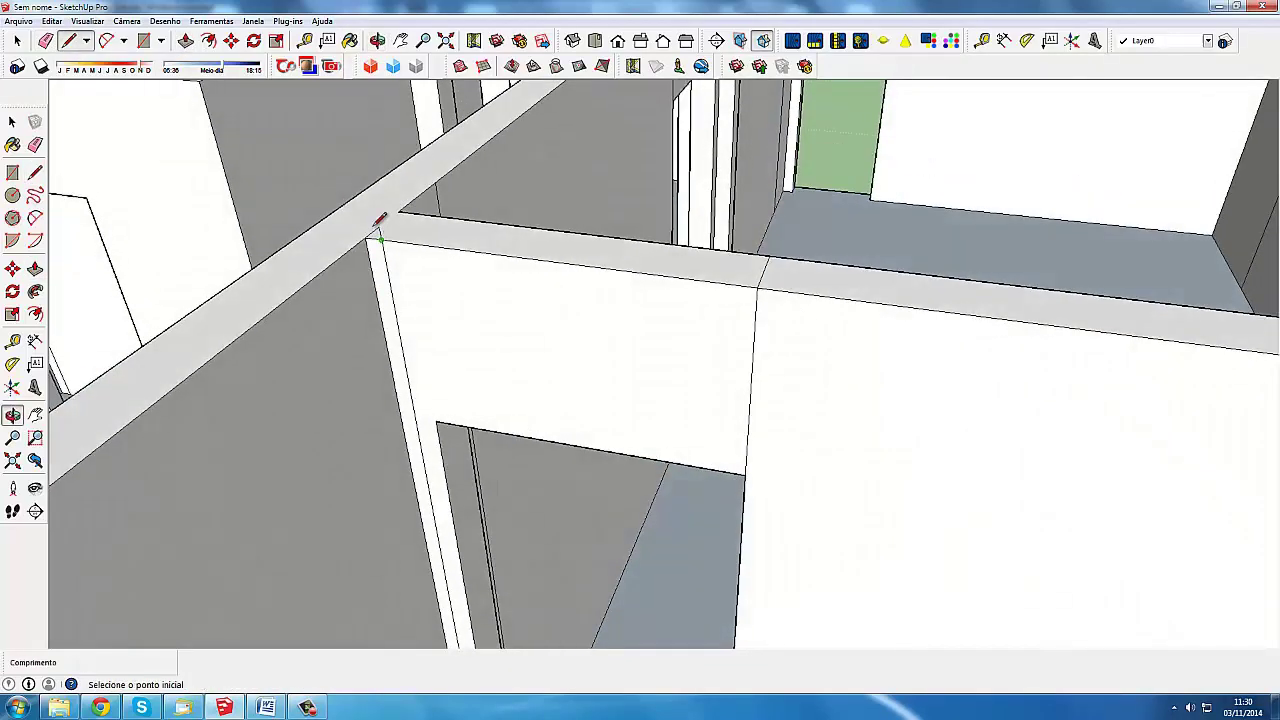
key("space")
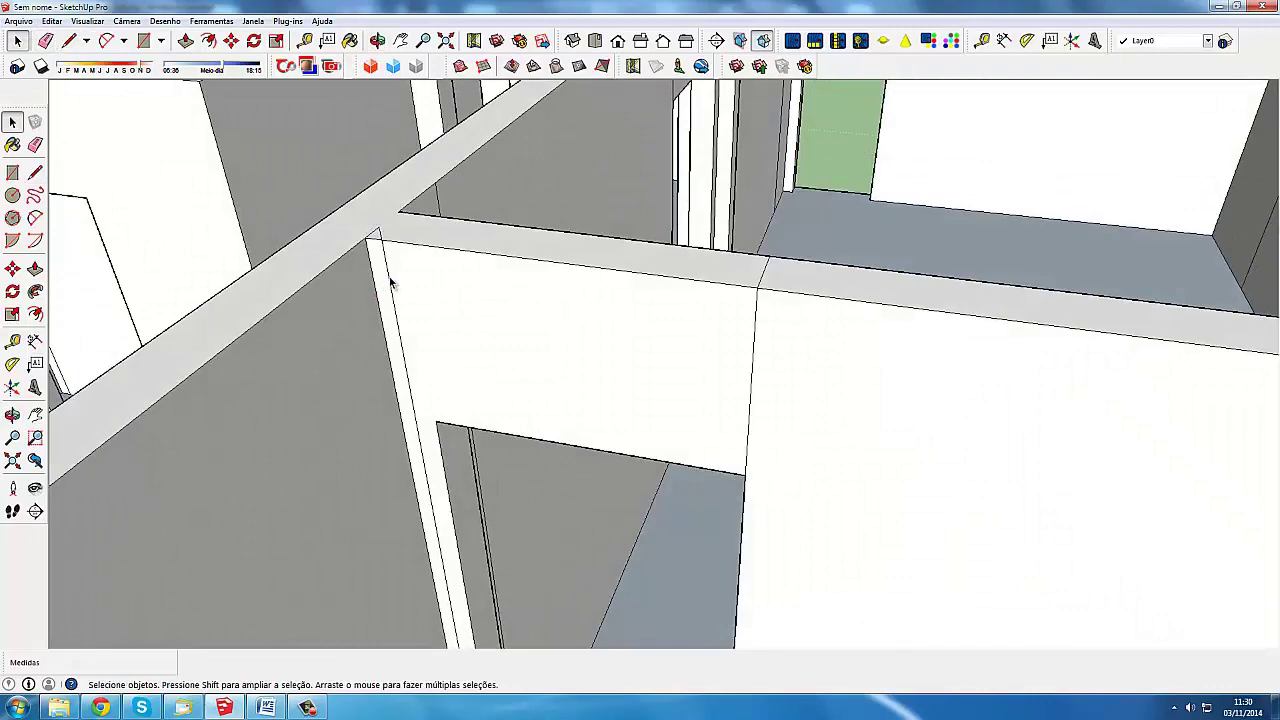
Zoom out until the flat floor plan shows beside the walls, then select its group
scroll(384, 250, "up", 1)
scroll(376, 218, "down", 1)
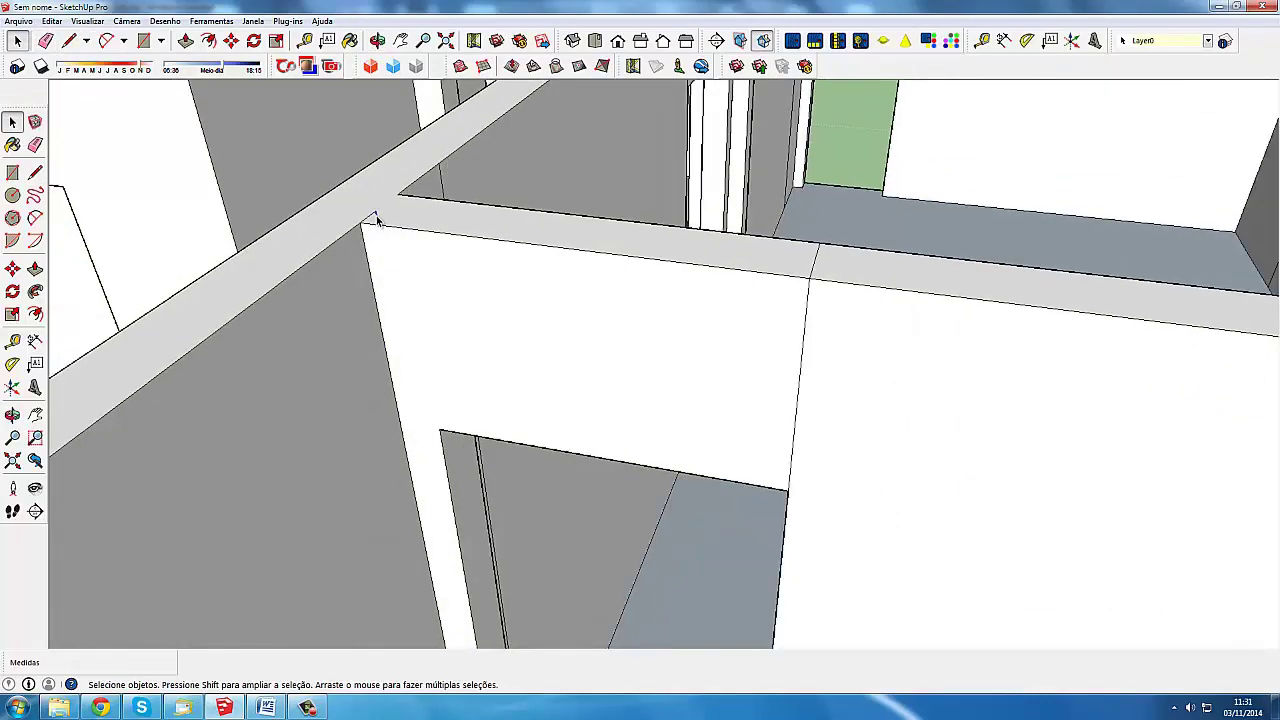
scroll(376, 218, "down", 1)
scroll(374, 219, "down", 1)
scroll(372, 220, "down", 2)
scroll(370, 221, "down", 2)
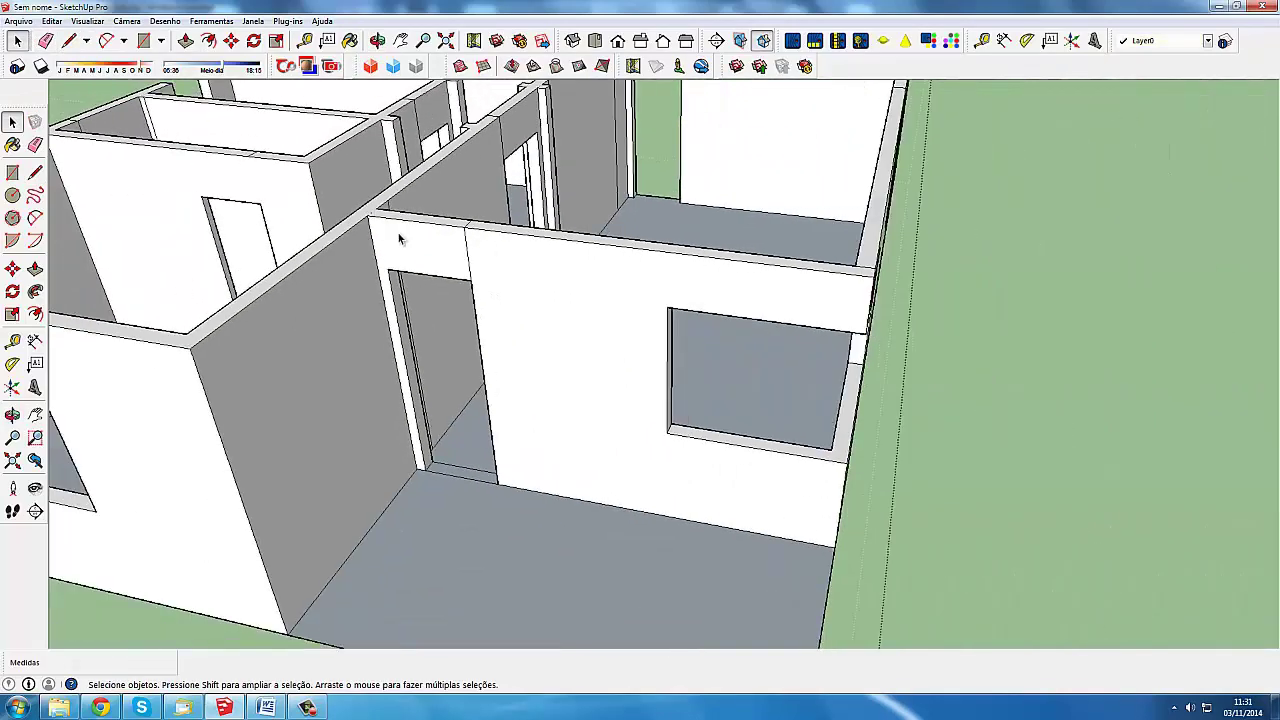
scroll(370, 225, "down", 2)
scroll(369, 235, "down", 2)
scroll(368, 248, "down", 1)
scroll(368, 251, "down", 3)
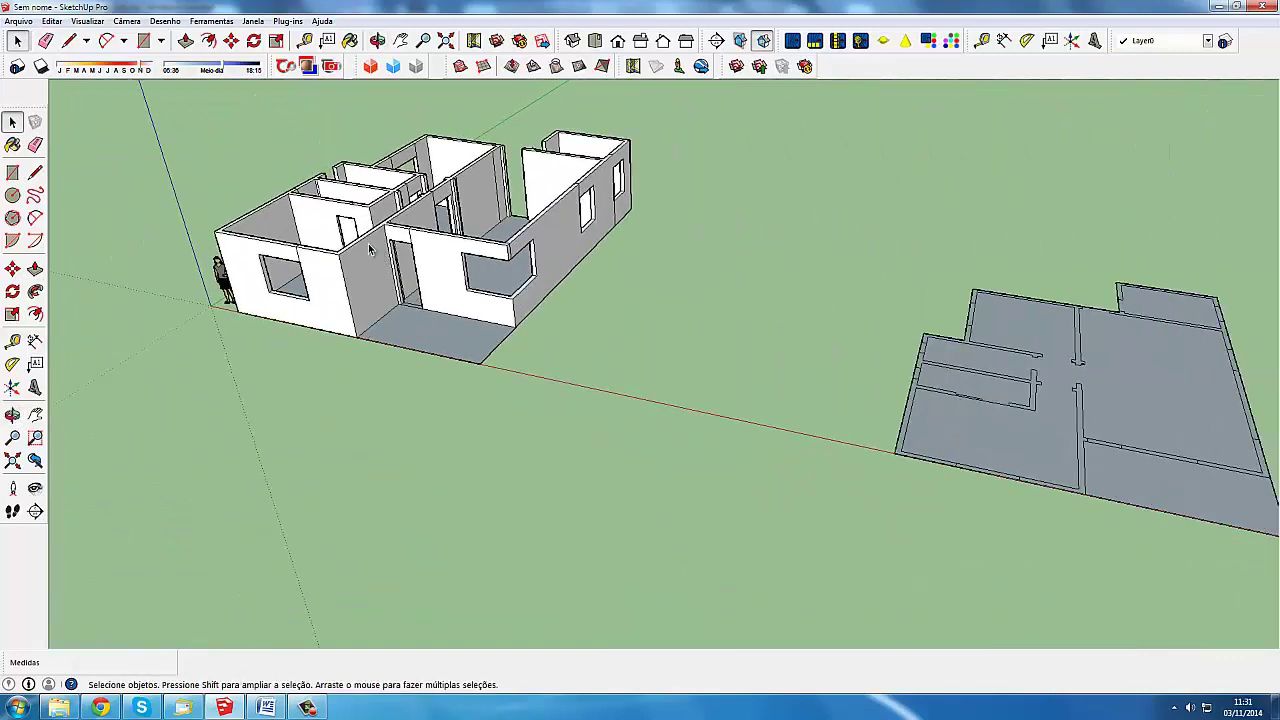
mouse_move(368, 251)
middle_mouse_down()
mouse_move(462, 290)
mouse_move(380, 297)
mouse_move(418, 310)
mouse_move(603, 311)
mouse_move(645, 367)
mouse_move(771, 371)
mouse_move(608, 349)
mouse_move(606, 337)
mouse_move(600, 385)
mouse_move(760, 360)
mouse_move(943, 420)
mouse_move(795, 403)
middle_mouse_up()
left_click(795, 400)
Enter the floor plan group and push the thin right-hand wall strip up to 2,60m
scroll(793, 401, "down", 2)
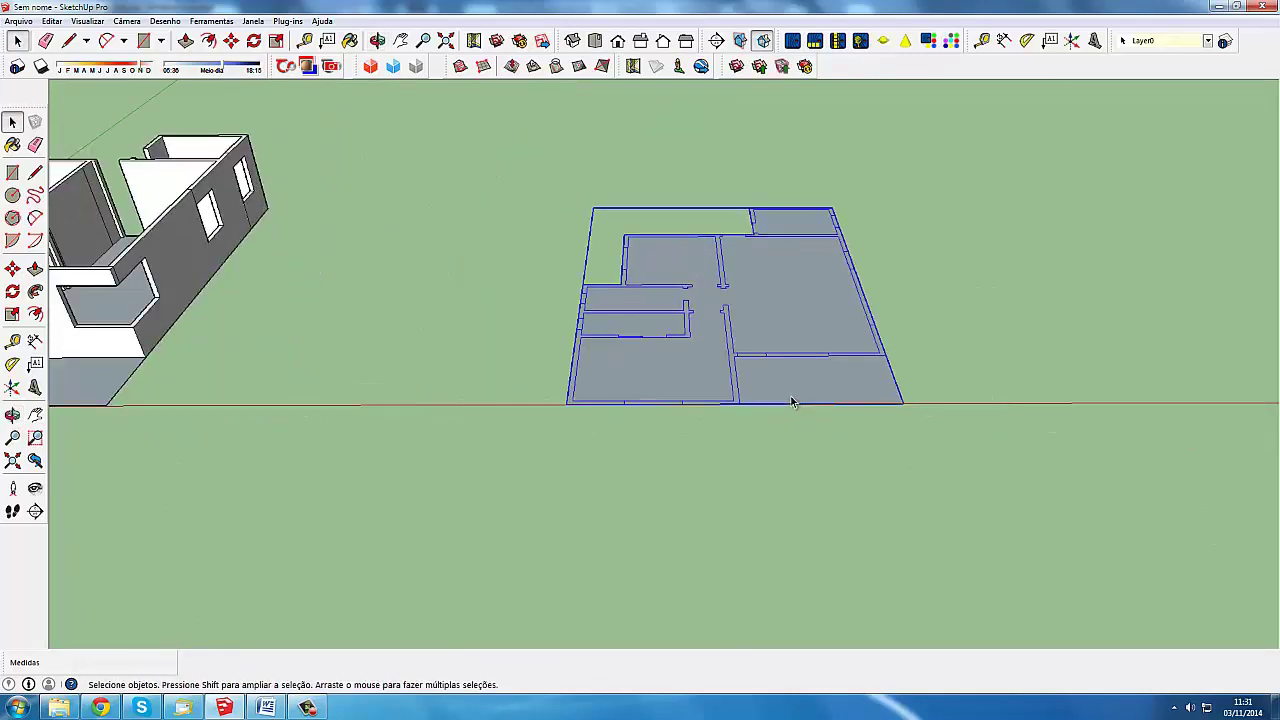
scroll(790, 400, "down", 3)
double_click(790, 400)
scroll(735, 400, "up", 5)
scroll(735, 400, "up", 2)
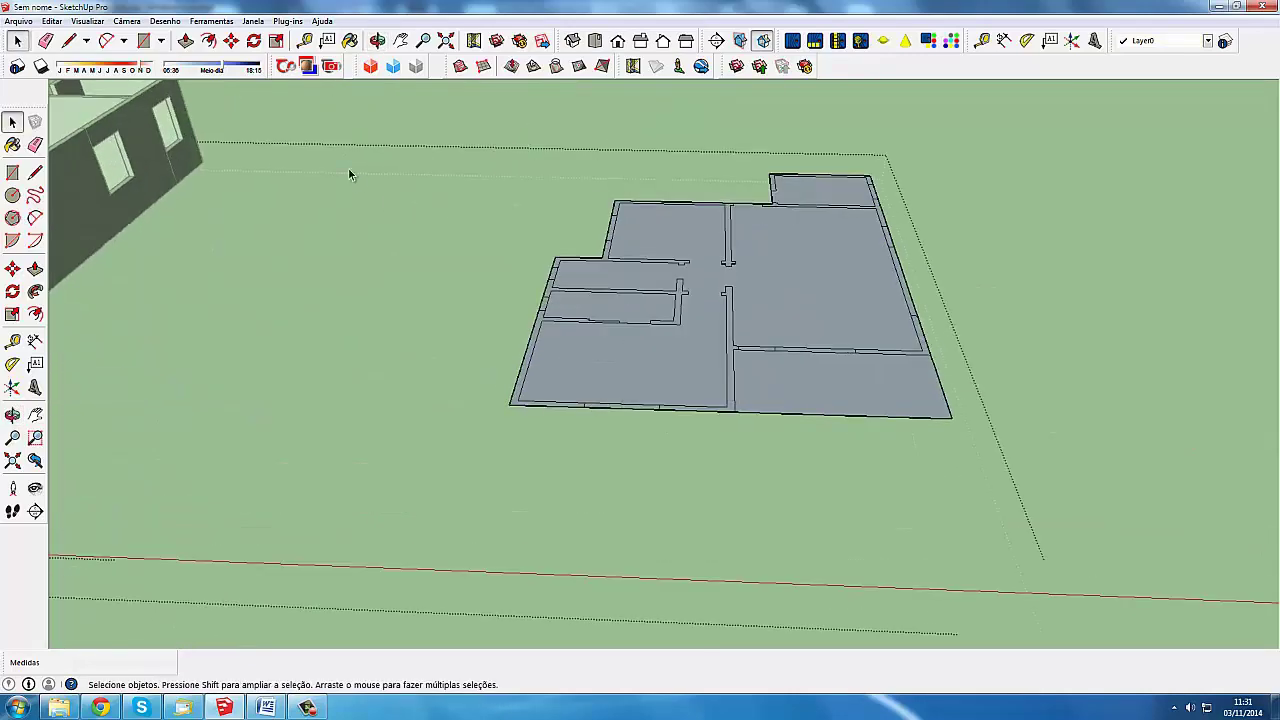
left_click(183, 41)
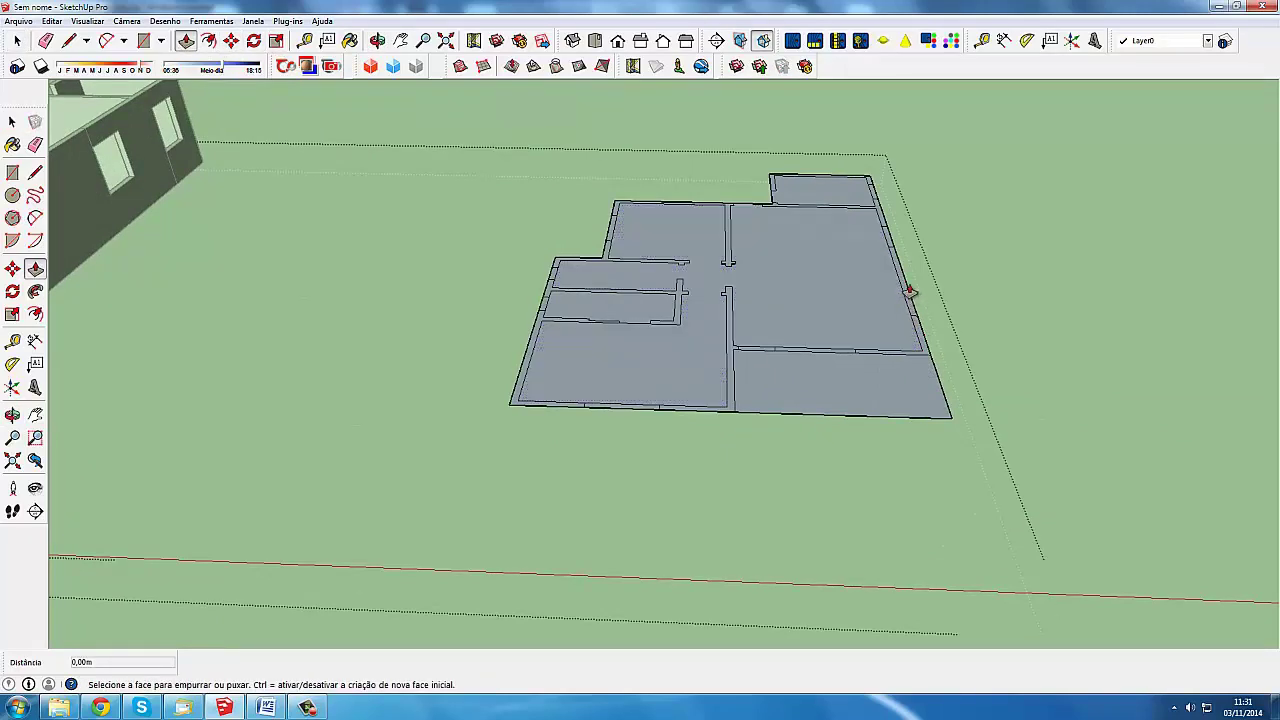
left_click(906, 297)
type("2,6")
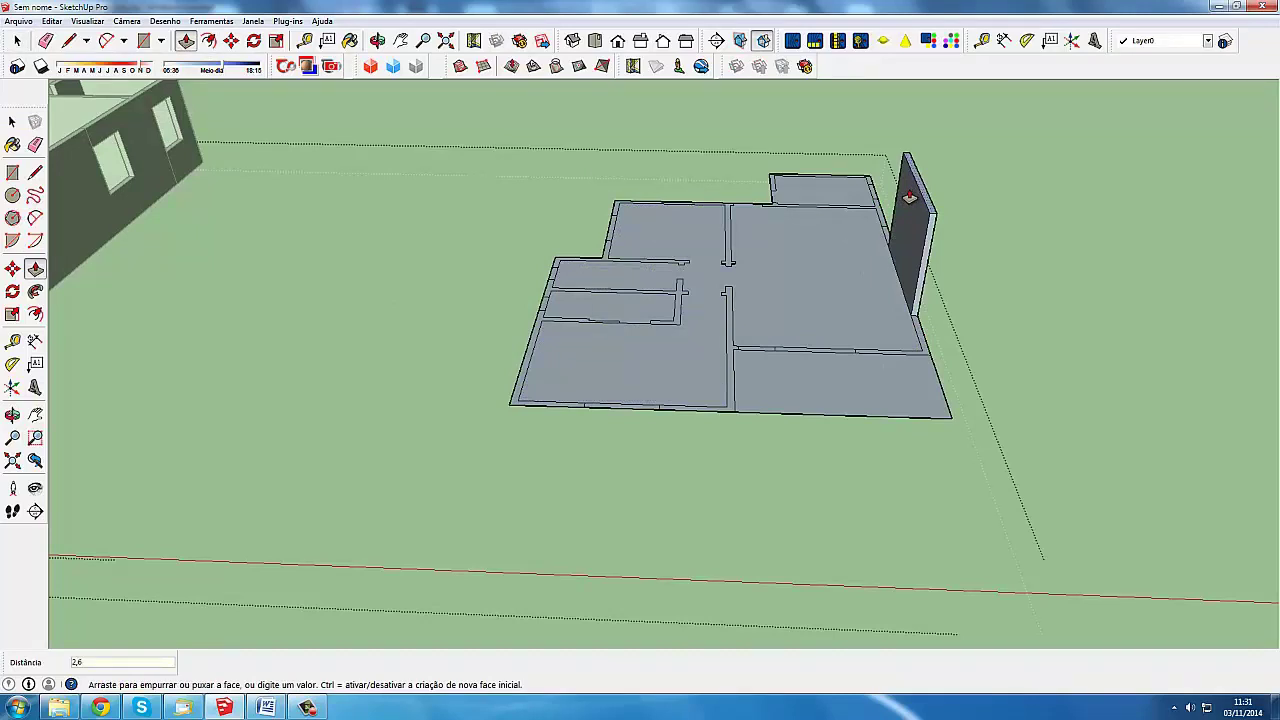
key("Return")
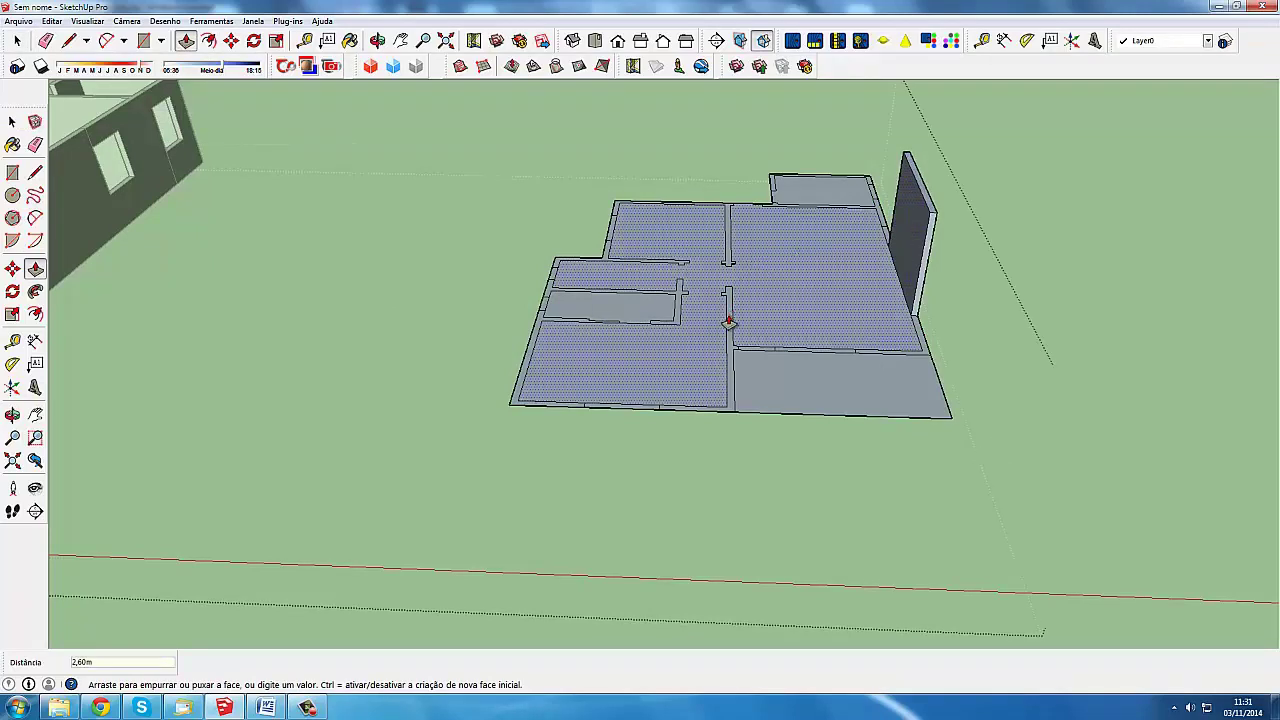
Raise the middle, left, back and front floor strips to the same 2.60 m height
double_click(671, 297)
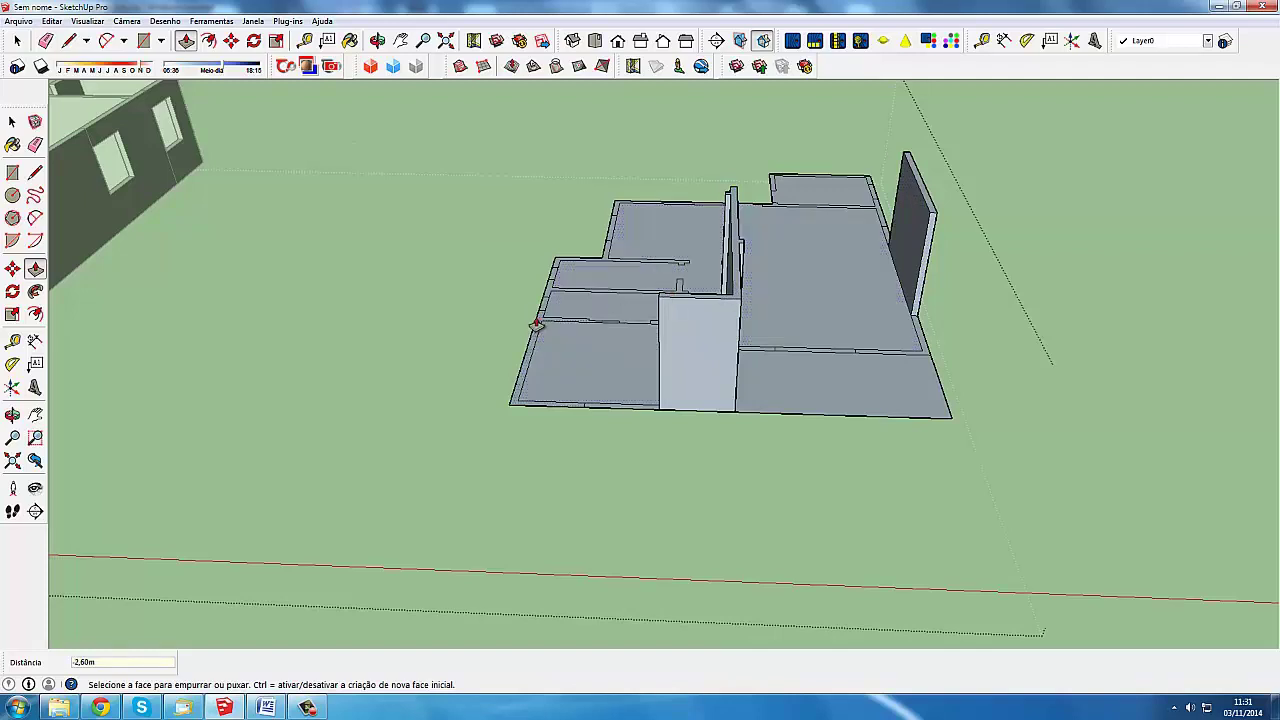
double_click(571, 314)
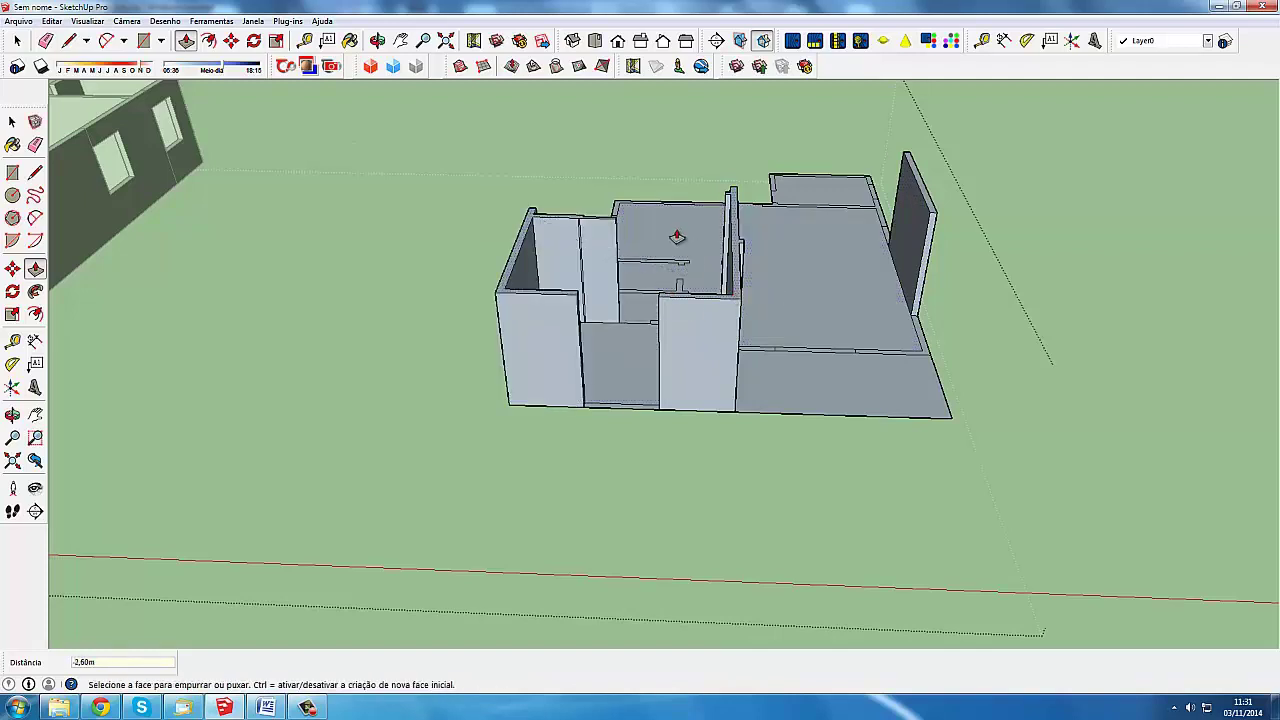
double_click(737, 203)
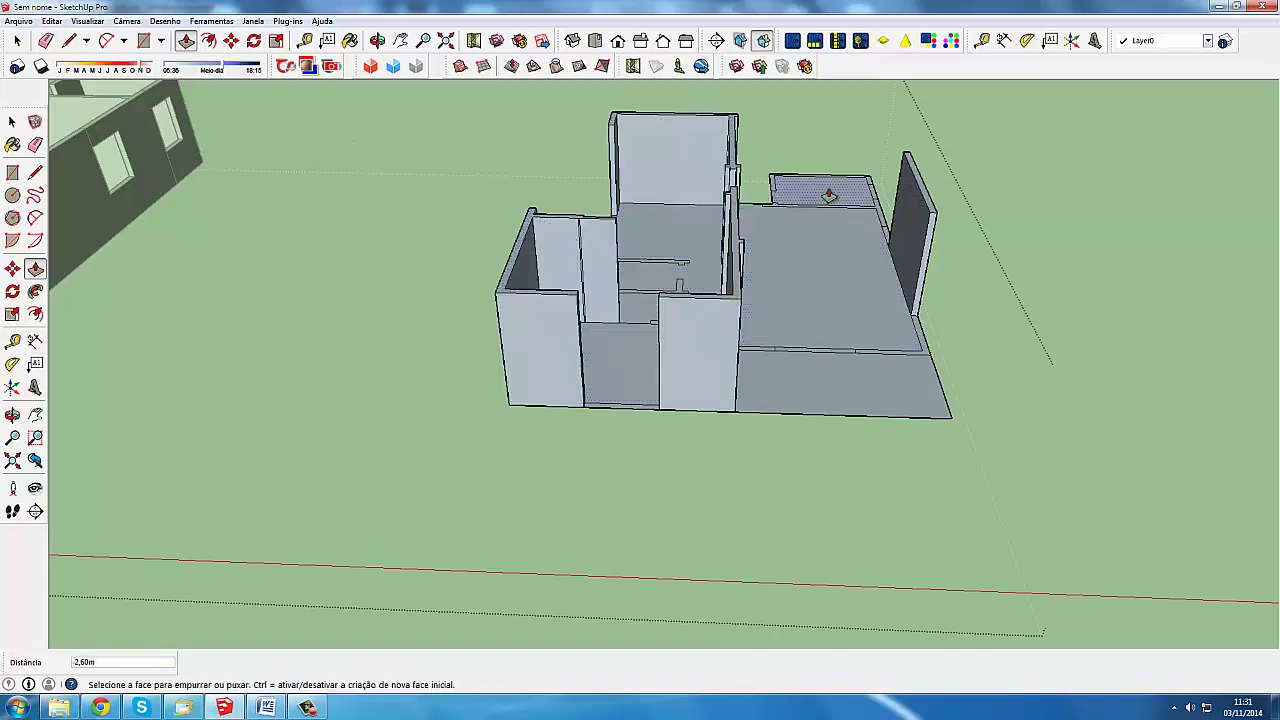
scroll(846, 184, "down", 2)
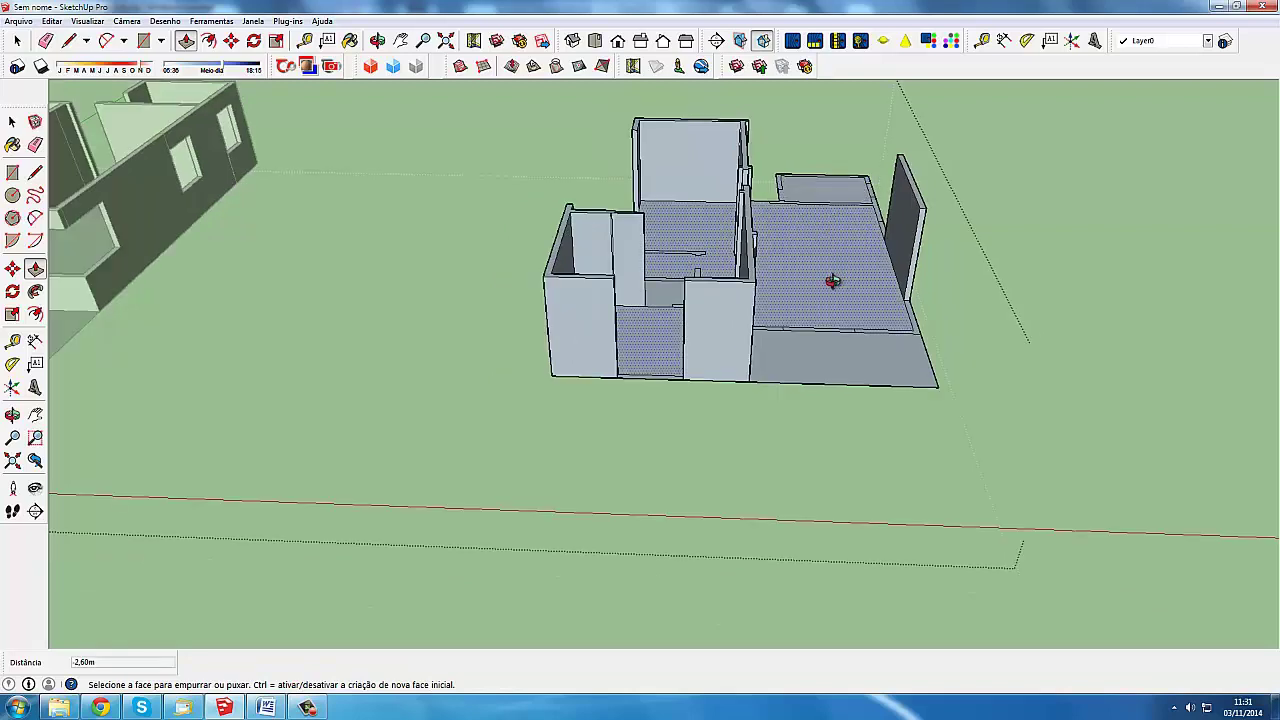
middle_click_drag(831, 280, 894, 346)
scroll(894, 346, "up", 3)
left_click(816, 341)
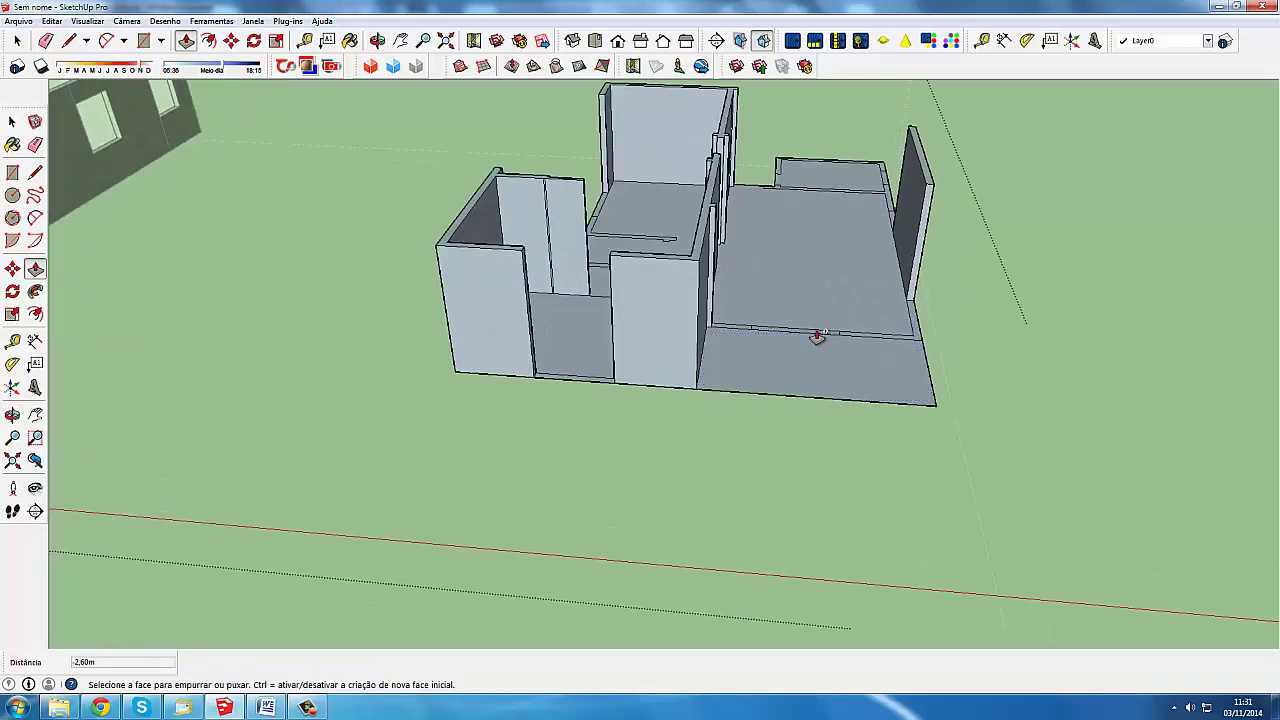
left_click(682, 267)
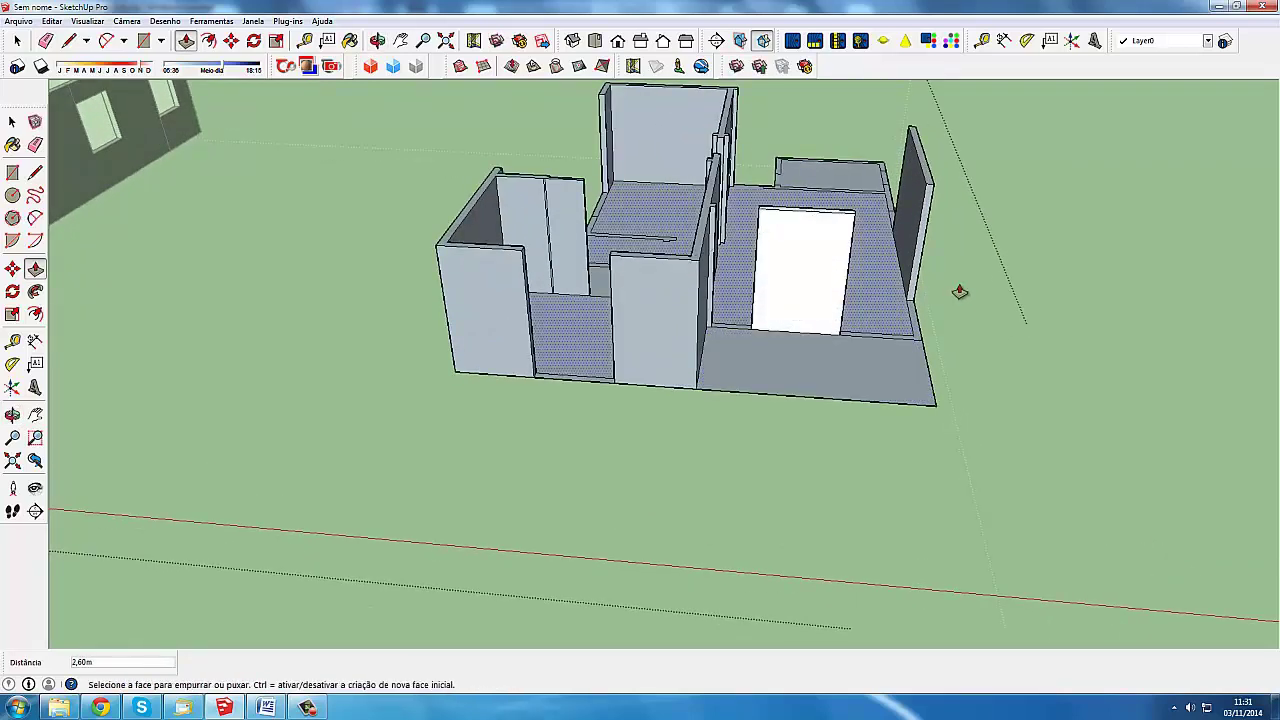
Cancel a stray extrusion and raise the right front strip to full wall height
mouse_move(877, 329)
middle_mouse_down()
mouse_move(414, 277)
mouse_move(743, 420)
mouse_move(931, 429)
mouse_move(803, 386)
middle_mouse_up()
left_click(822, 322)
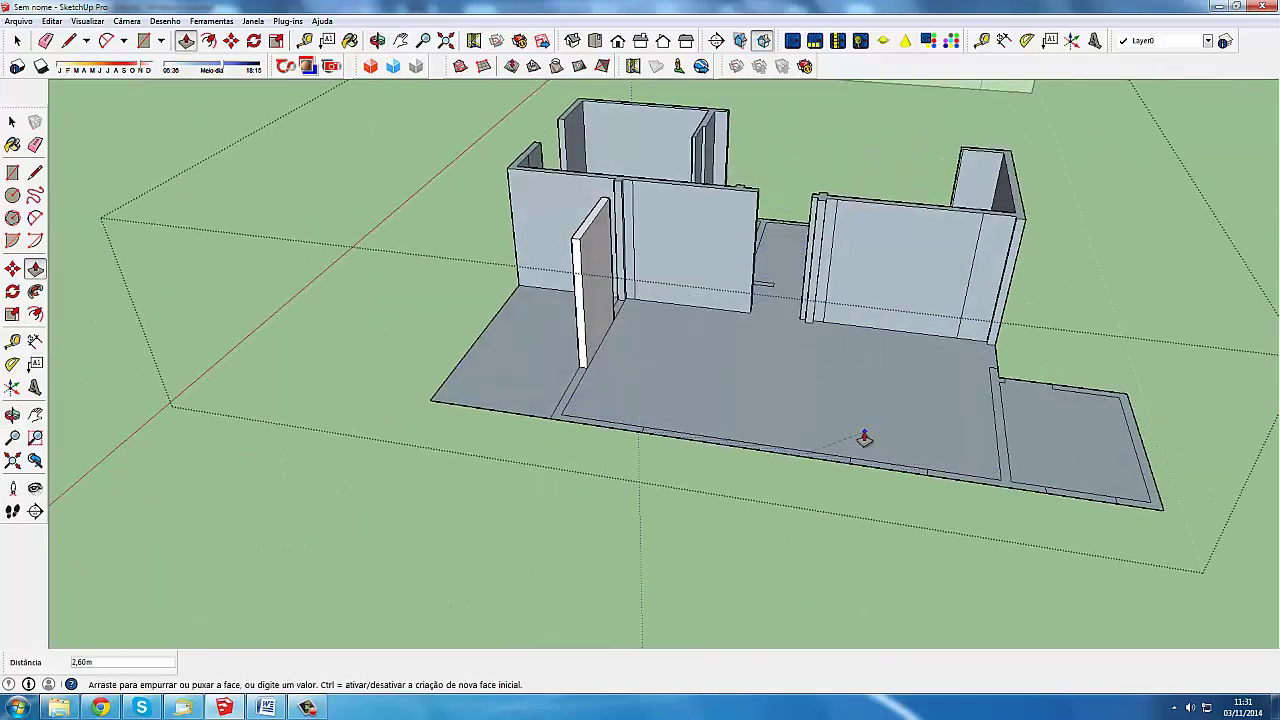
key("Escape")
middle_click_drag(860, 461, 959, 487)
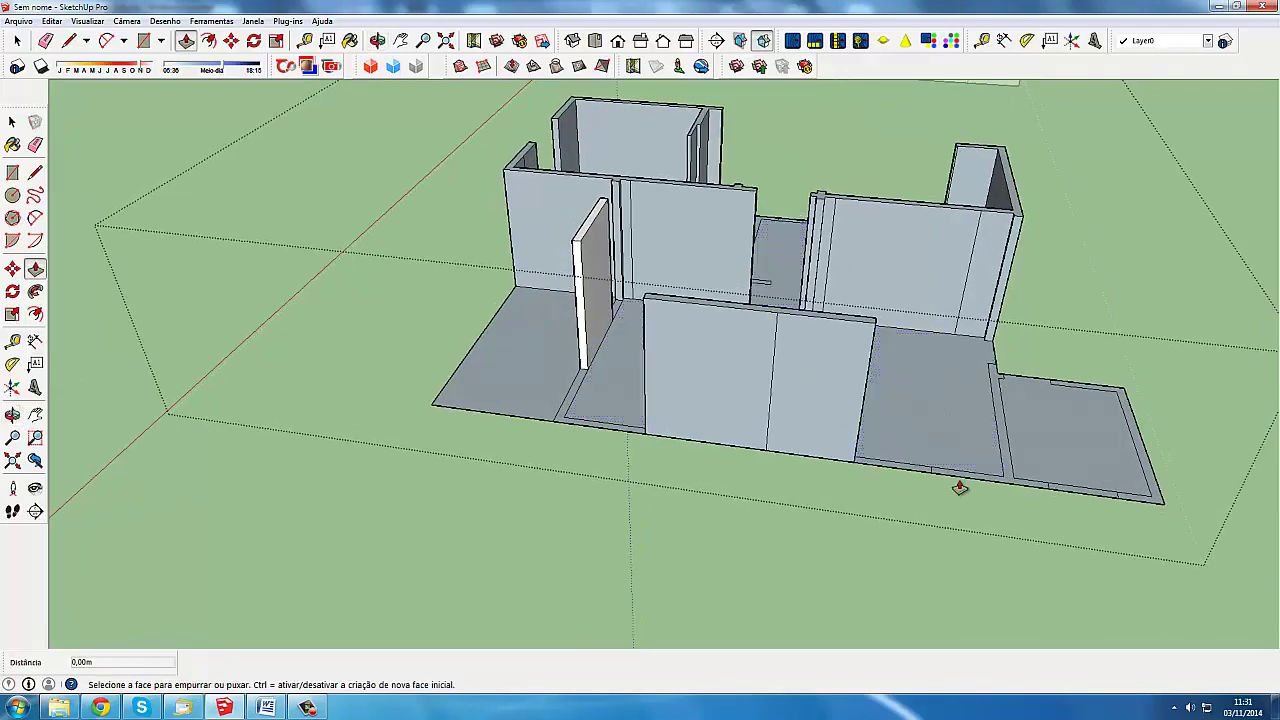
left_click(969, 482)
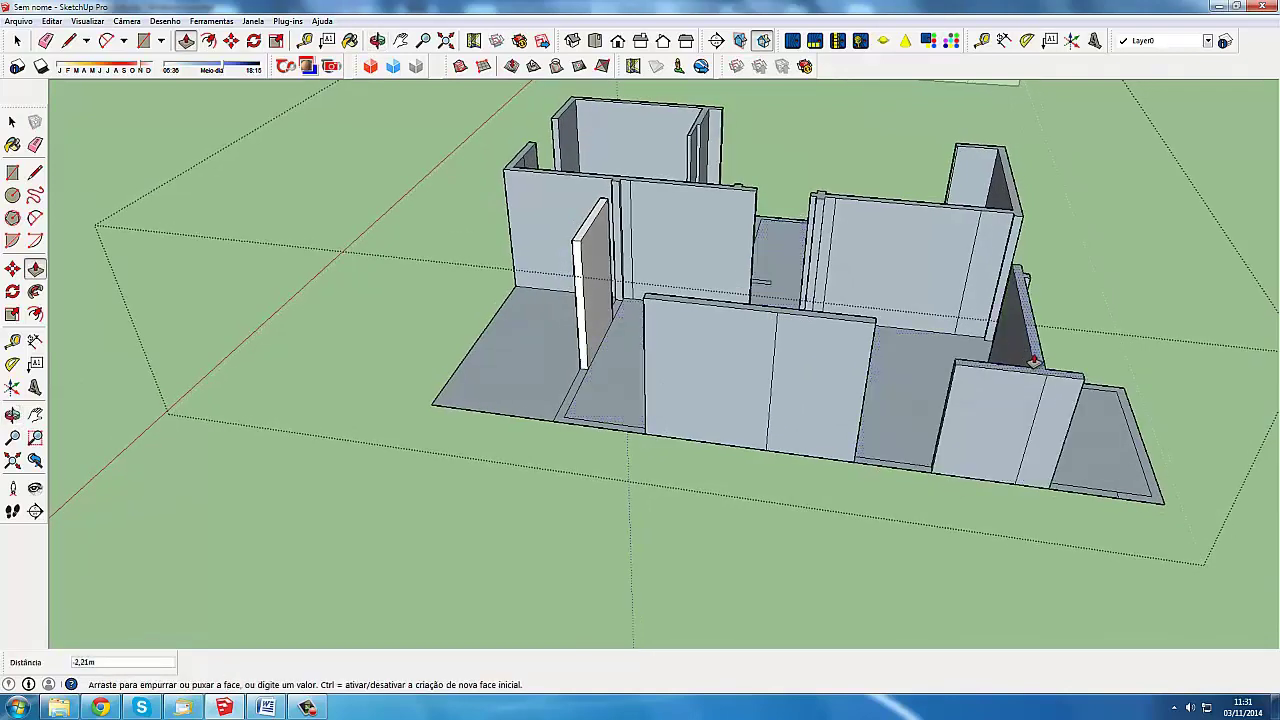
left_click(1032, 343)
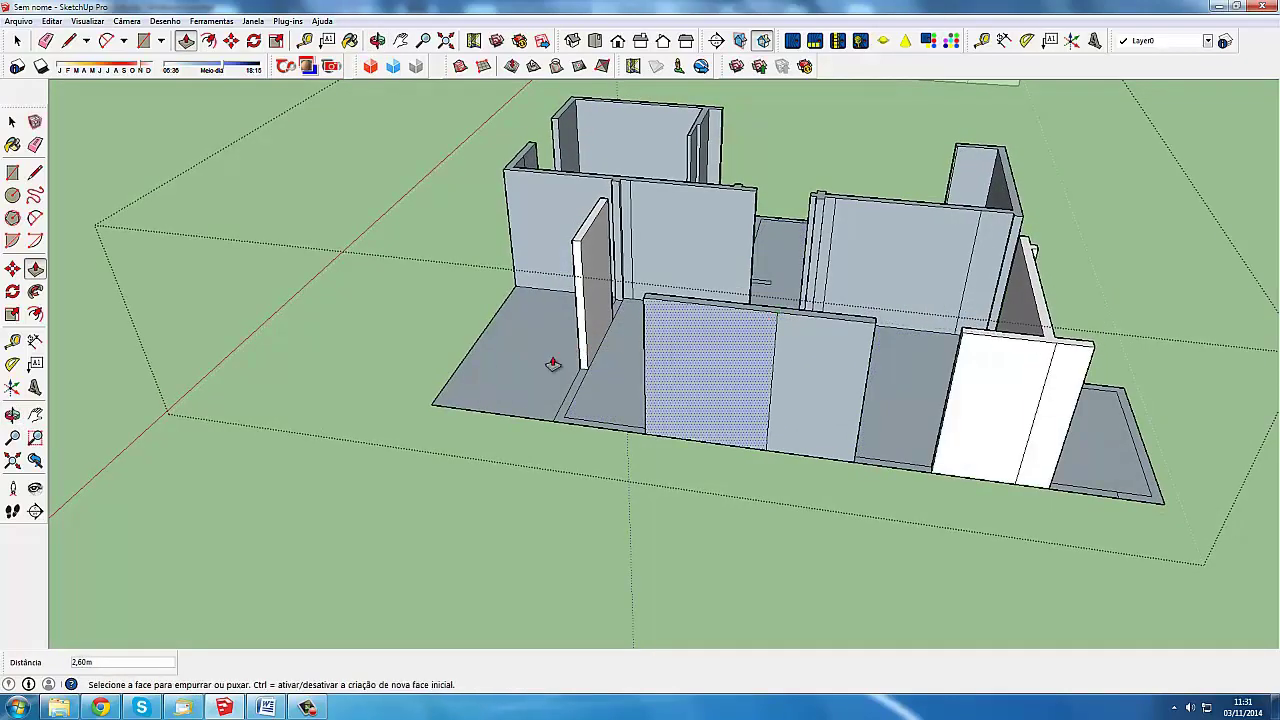
Fit both houses in view and select the left room's front wall
middle_click_drag(551, 363, 899, 385)
key("space")
key("shift+z")
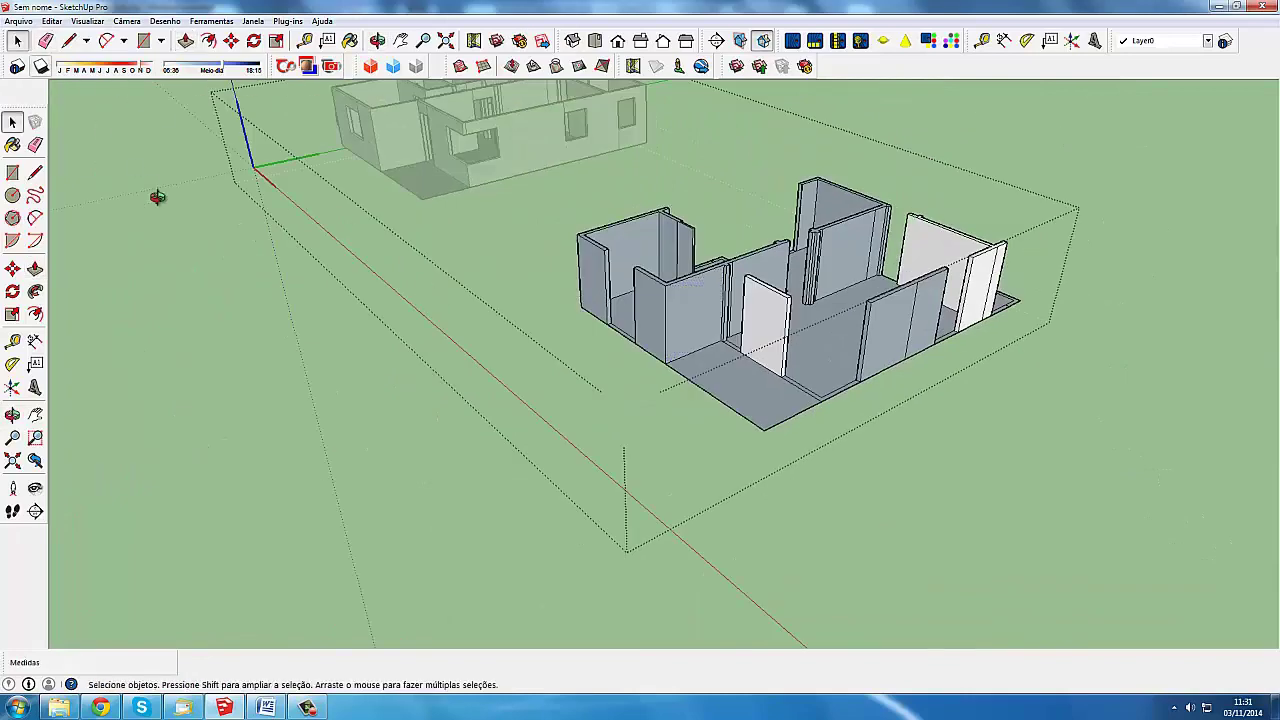
mouse_move(157, 197)
middle_mouse_down()
mouse_move(607, 238)
mouse_move(735, 425)
middle_mouse_up()
scroll(735, 425, "down", 3)
left_click(535, 420)
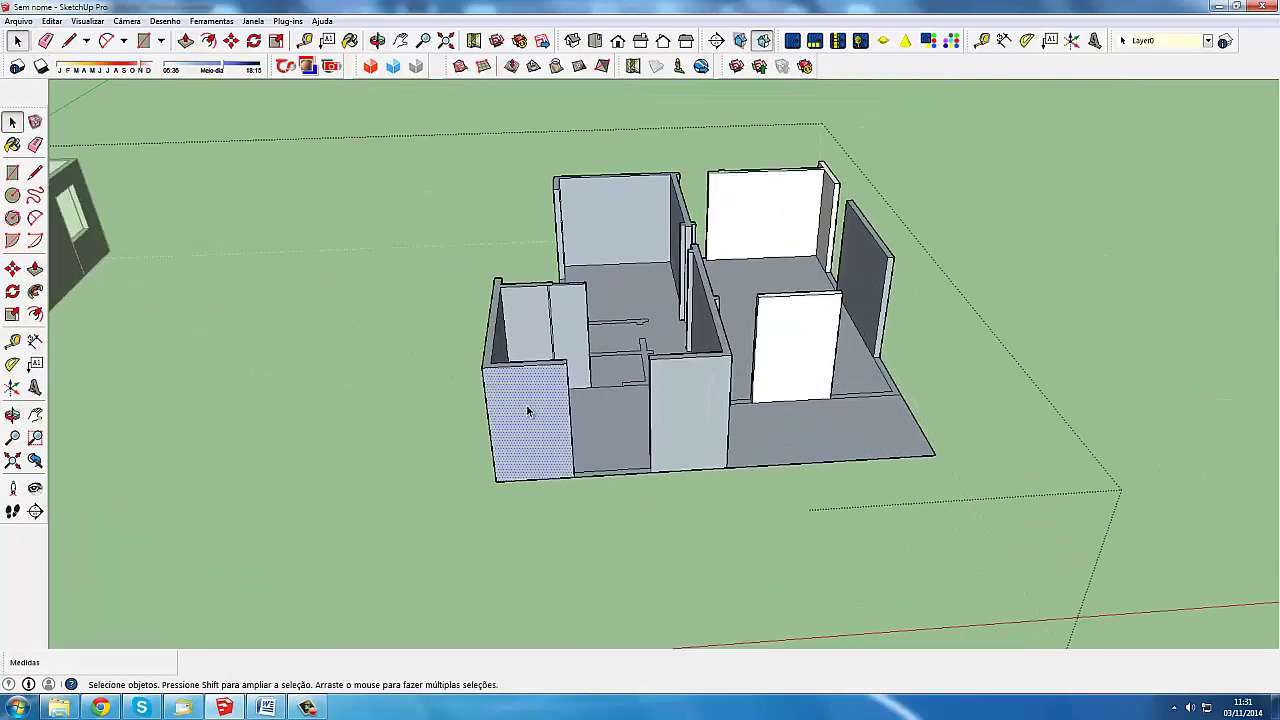
scroll(535, 420, "down", 1)
left_click(351, 45)
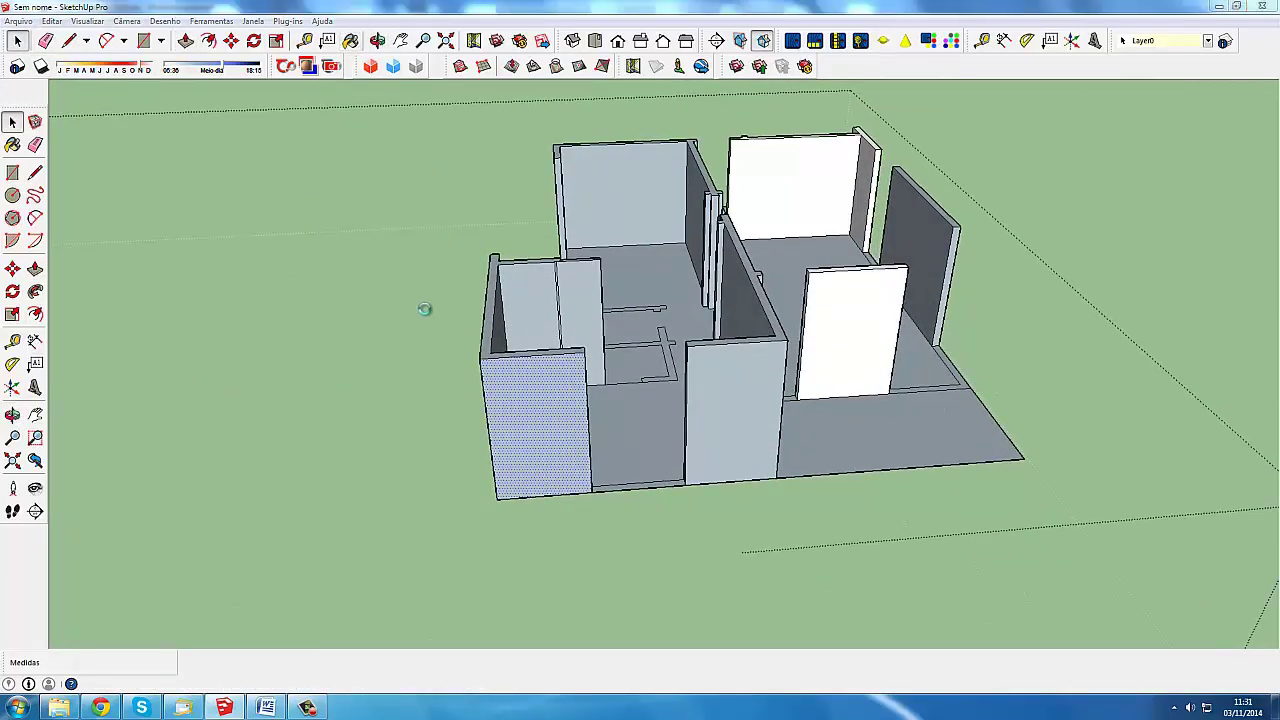
Paint the left room's front wall and the middle front wall with the red Cor_A01 colour
left_click(430, 440)
left_click(575, 385)
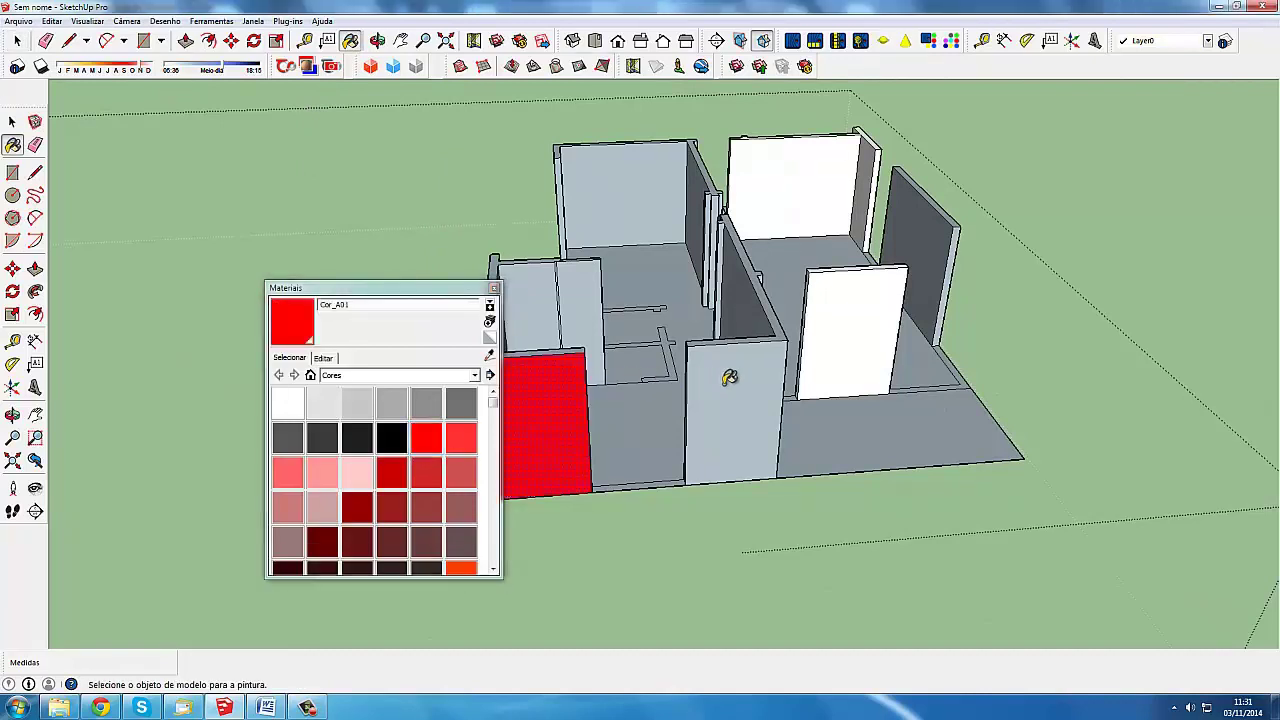
left_click(730, 378)
scroll(745, 355, "up", 2)
scroll(786, 272, "down", 2)
Paint the left wall's inner face and a narrow side face red too
mouse_move(780, 266)
middle_mouse_down()
mouse_move(737, 323)
mouse_move(534, 277)
middle_mouse_up()
left_click(534, 277)
left_click(494, 287)
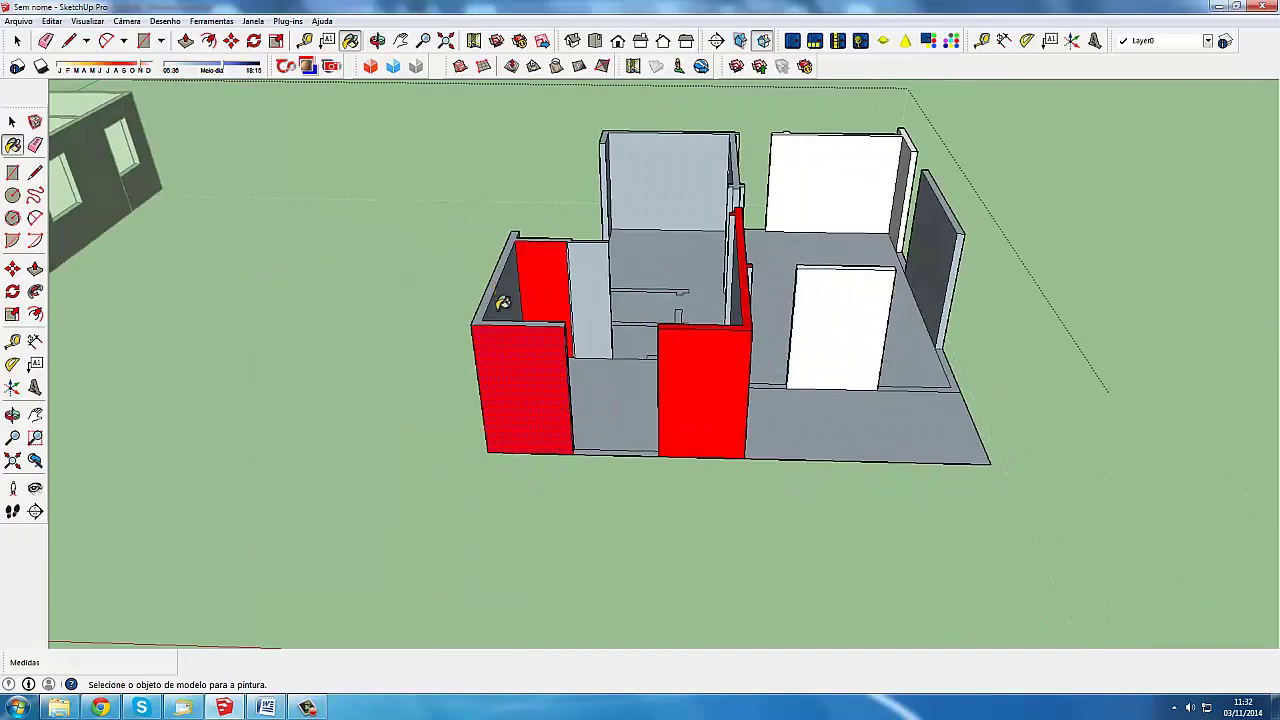
scroll(500, 295, "up", 2)
left_click(503, 304)
scroll(510, 322, "down", 2)
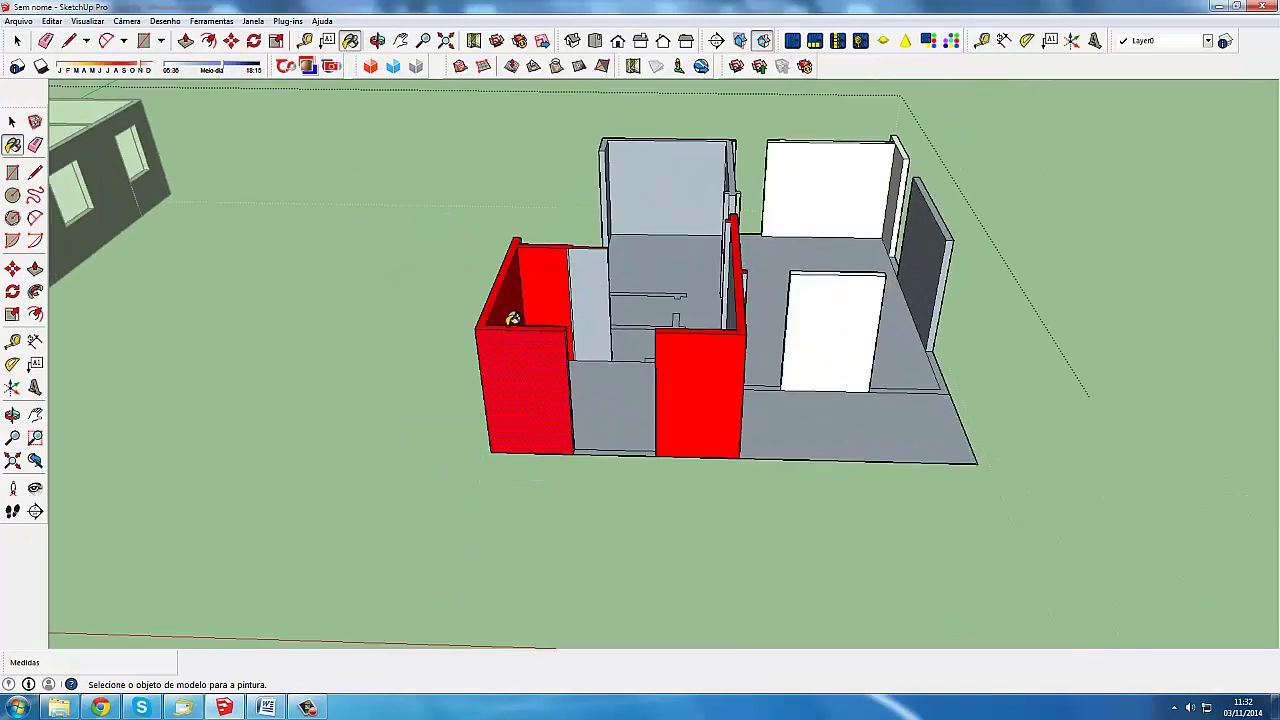
middle_click_drag(510, 318, 614, 263)
scroll(600, 403, "up", 3)
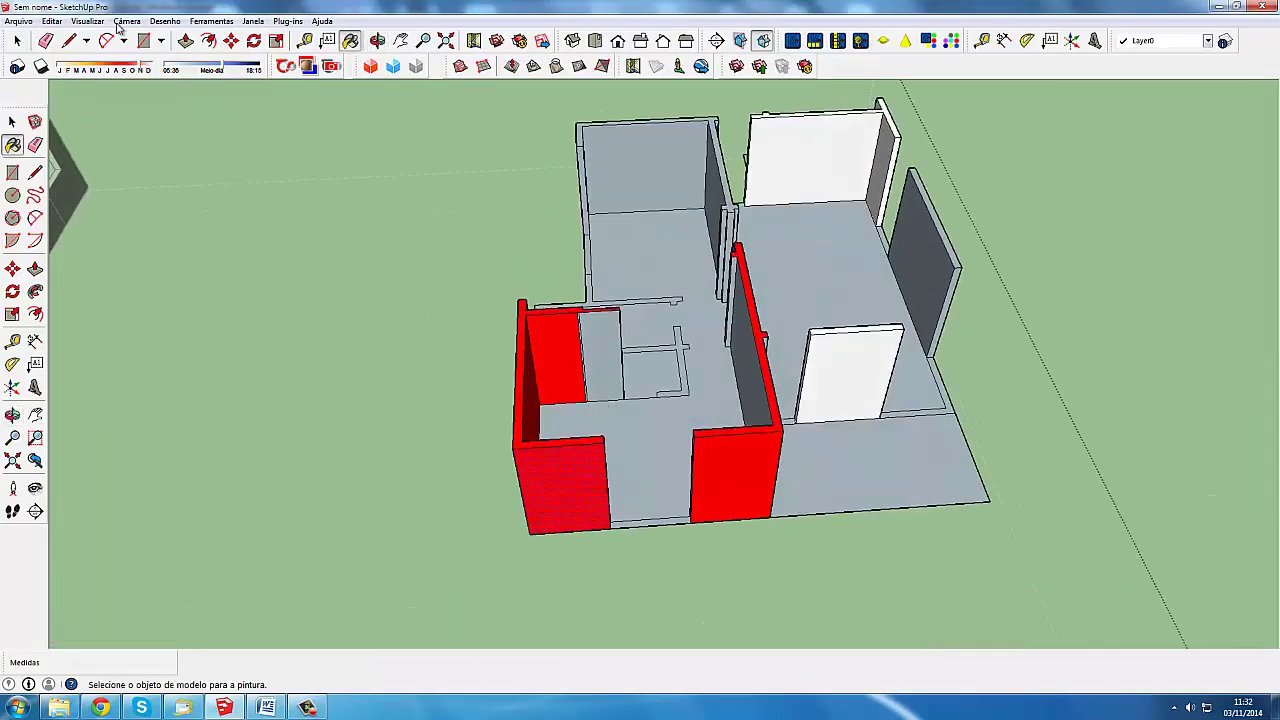
left_click(17, 40)
middle_click_drag(560, 380, 622, 325)
scroll(595, 360, "up", 2)
scroll(595, 360, "up", 1)
scroll(598, 292, "up", 2)
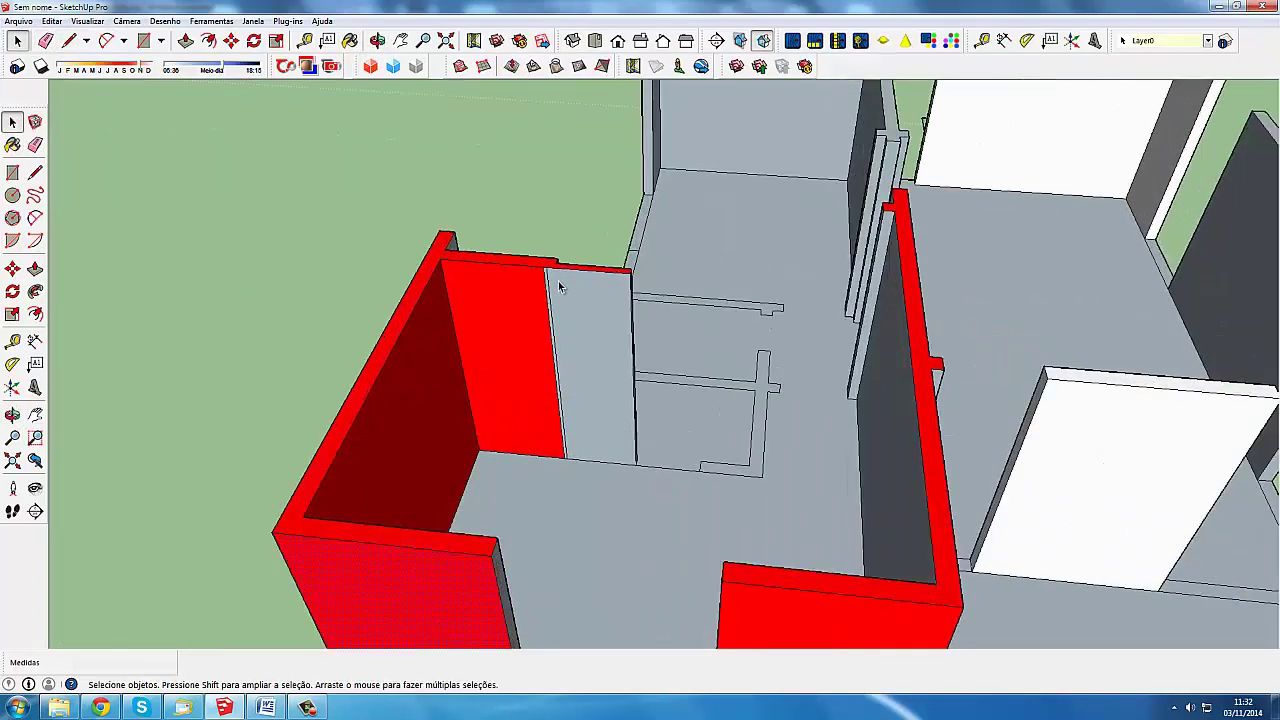
scroll(557, 279, "up", 1)
scroll(545, 287, "down", 1)
scroll(545, 287, "down", 2)
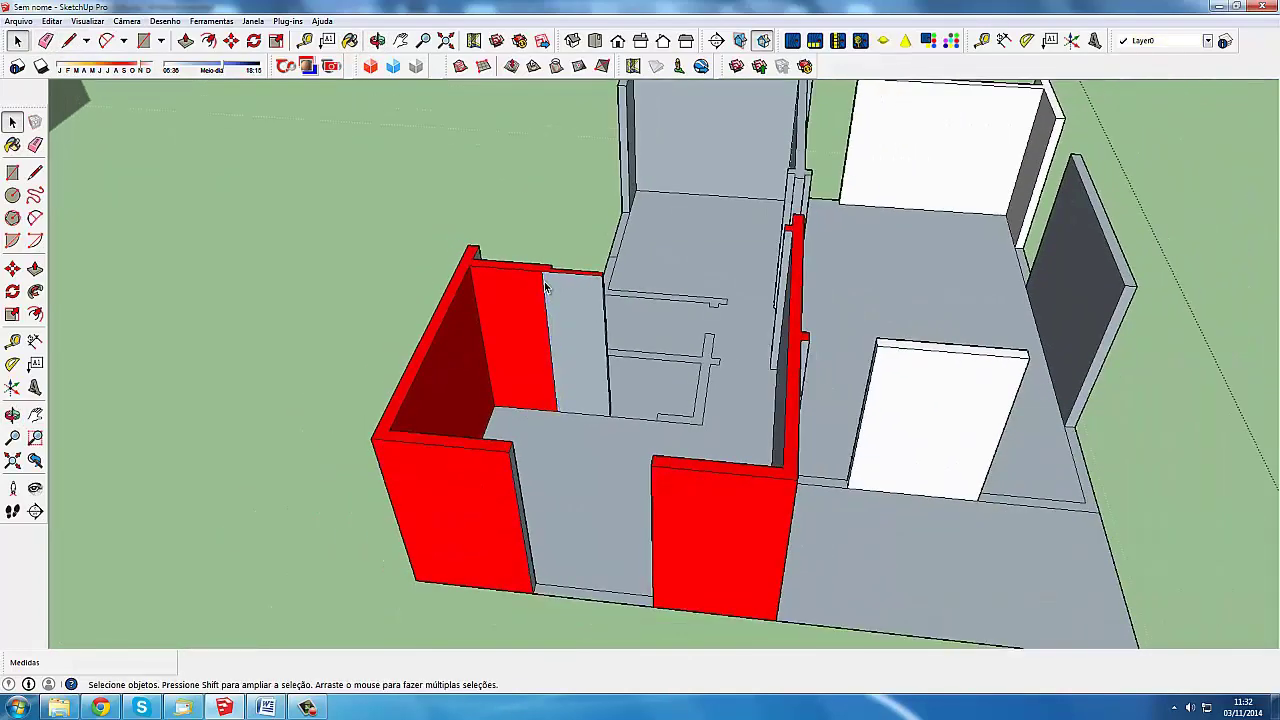
scroll(545, 287, "down", 2)
scroll(550, 315, "down", 1)
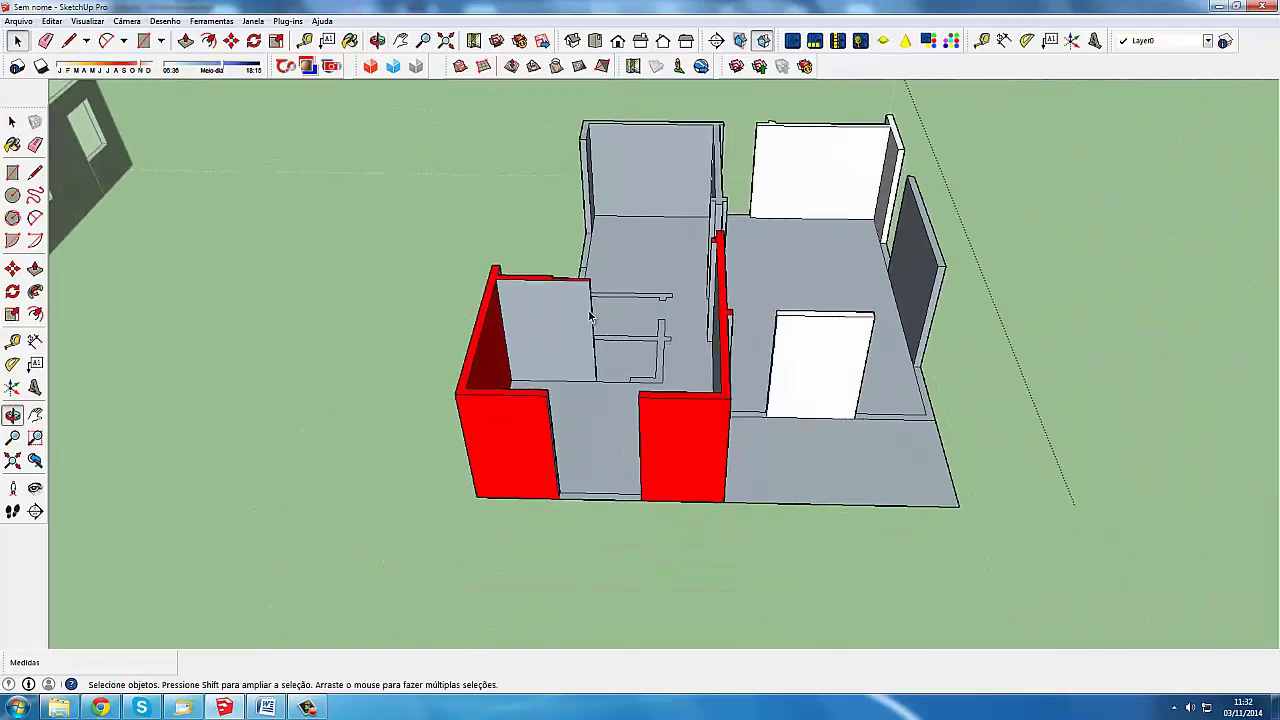
scroll(570, 316, "up", 1)
scroll(587, 317, "down", 2)
scroll(580, 305, "down", 1)
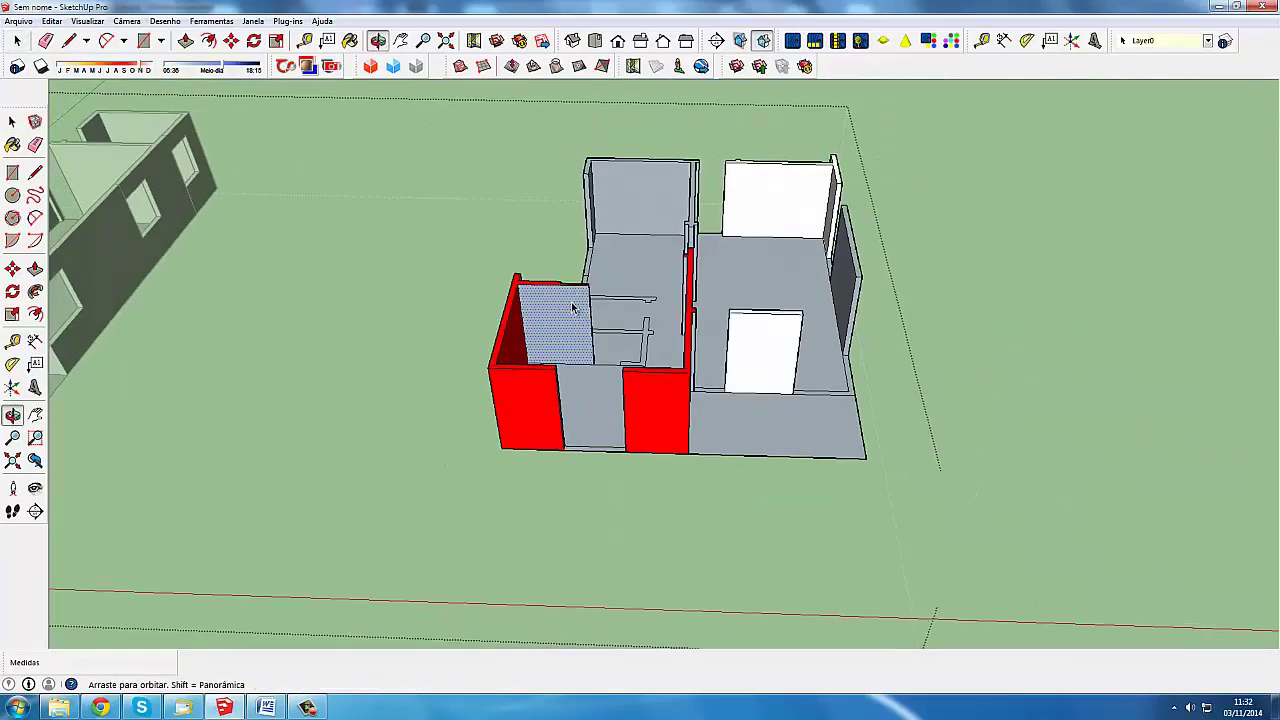
scroll(577, 300, "down", 1)
scroll(565, 290, "up", 1)
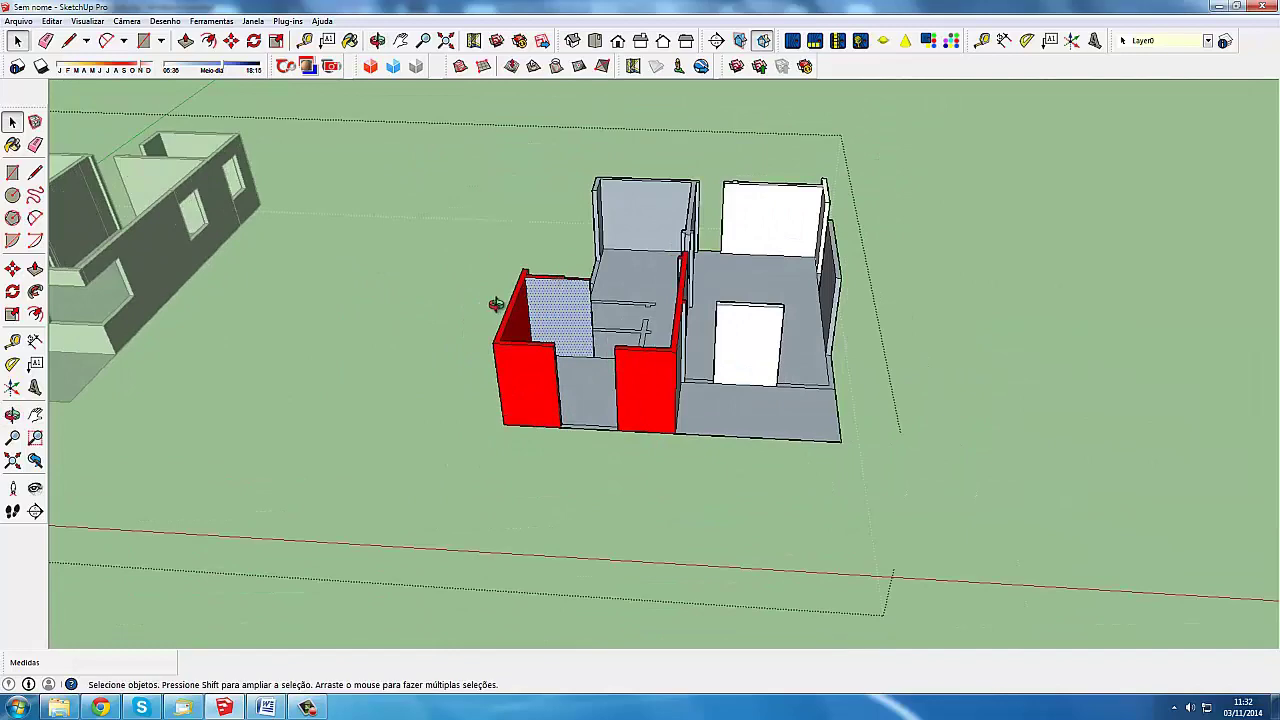
middle_click_drag(496, 304, 572, 355)
scroll(565, 400, "down", 1)
scroll(536, 310, "up", 2)
scroll(572, 355, "up", 2)
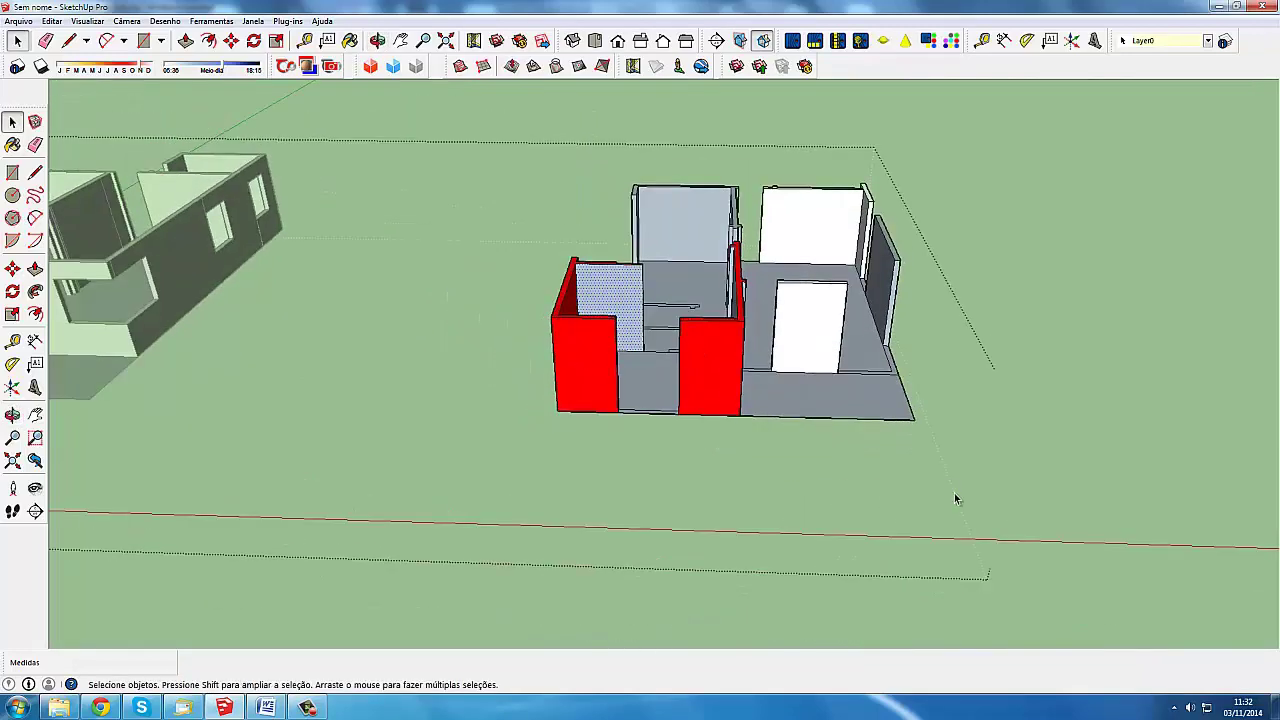
middle_click_drag(908, 491, 866, 396)
right_click(866, 394)
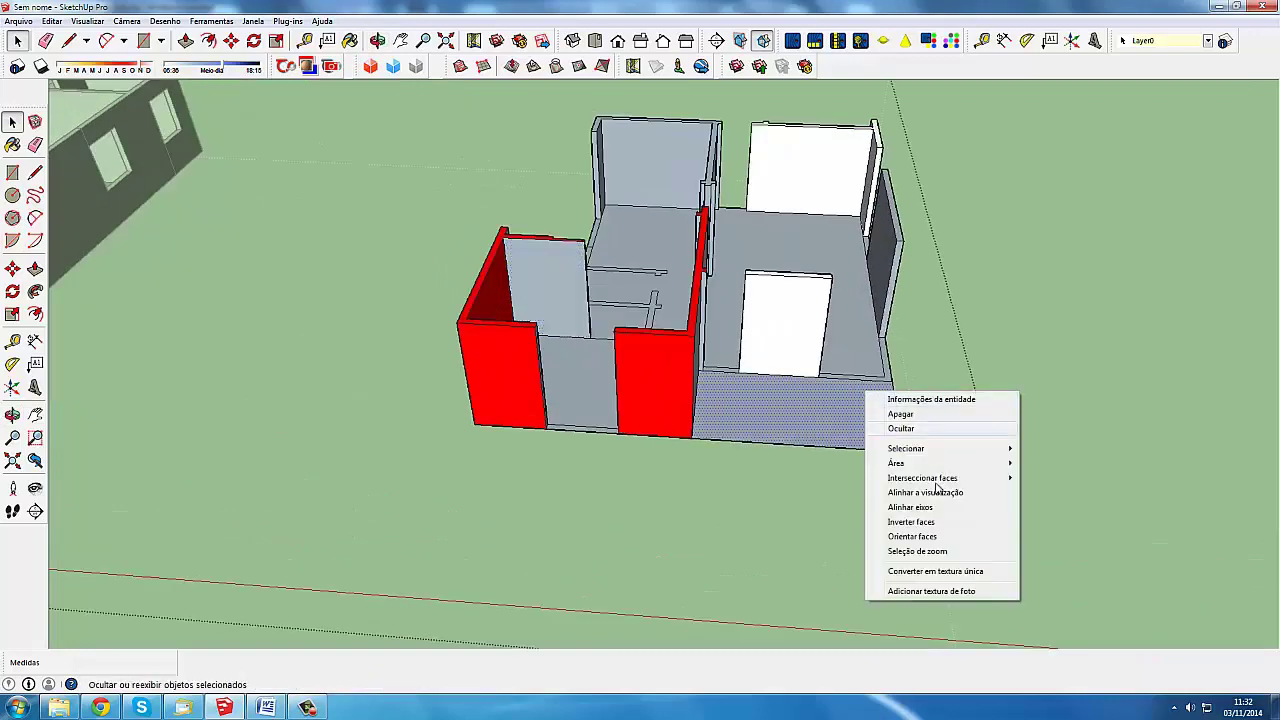
left_click(935, 522)
scroll(755, 471, "down", 2)
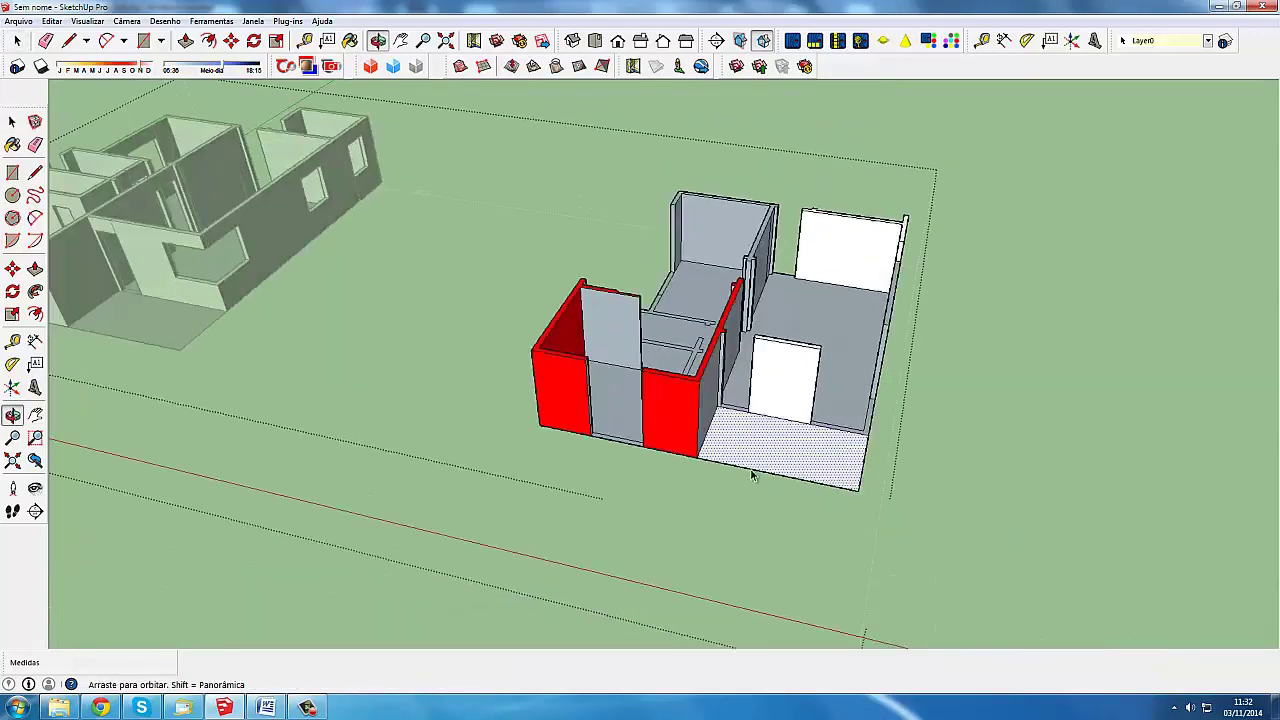
scroll(762, 469, "down", 2)
middle_click_drag(762, 469, 695, 300)
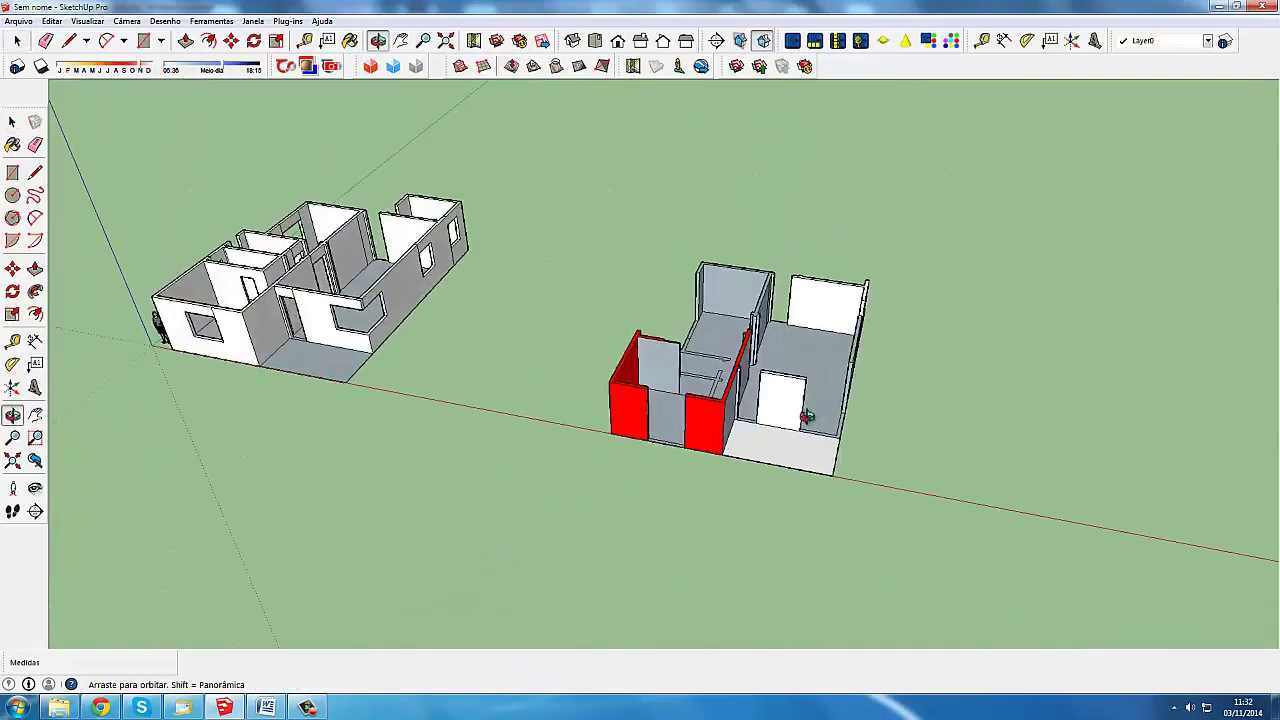
scroll(695, 300, "up", 2)
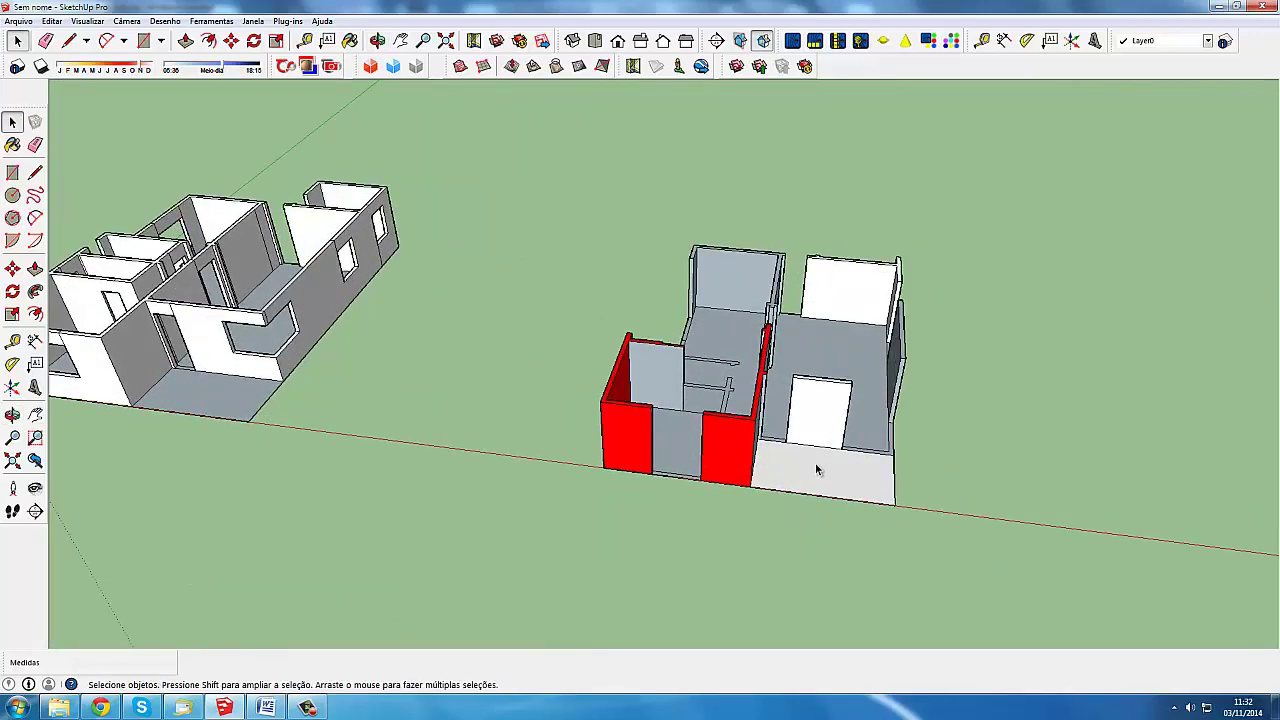
mouse_move(815, 463)
middle_mouse_down()
mouse_move(875, 445)
mouse_move(826, 446)
mouse_move(806, 466)
mouse_move(589, 334)
middle_mouse_up()
scroll(806, 466, "up", 2)
scroll(640, 284, "down", 2)
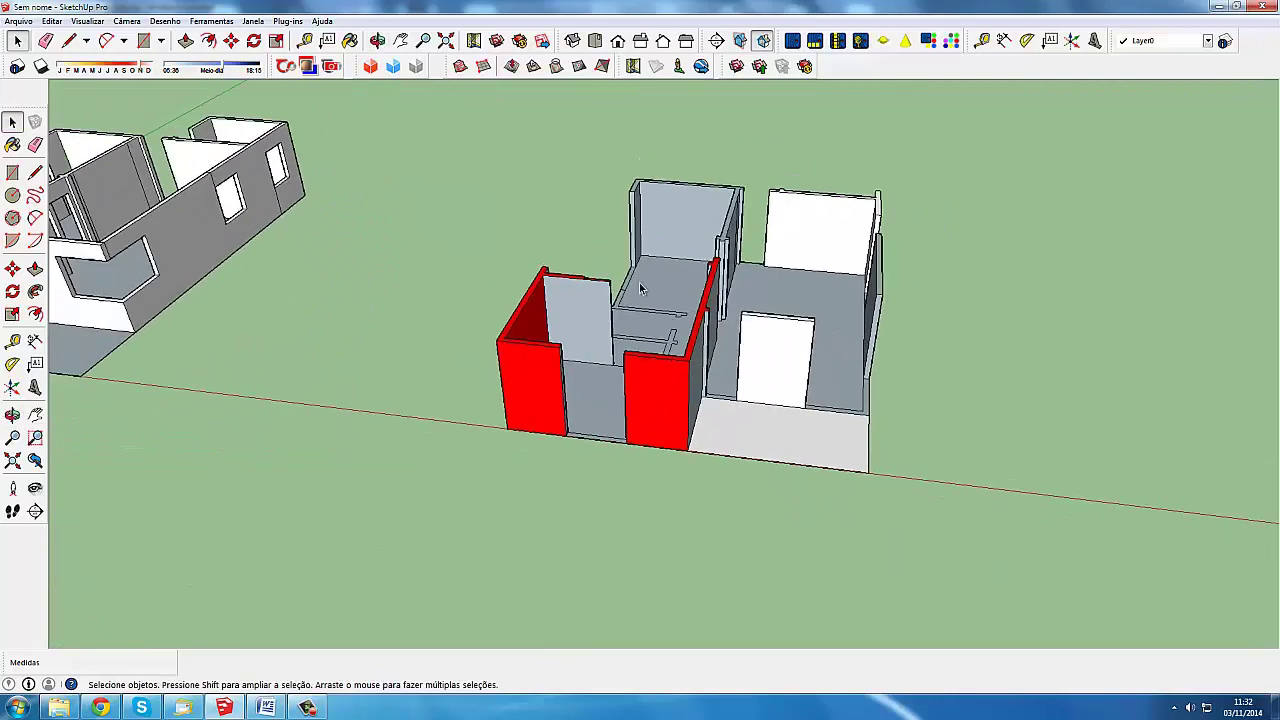
scroll(662, 234, "up", 2)
scroll(662, 234, "up", 2)
scroll(662, 234, "down", 1)
Reverse the second house's back wall face with Inverter faces so it shows white
scroll(663, 235, "down", 3)
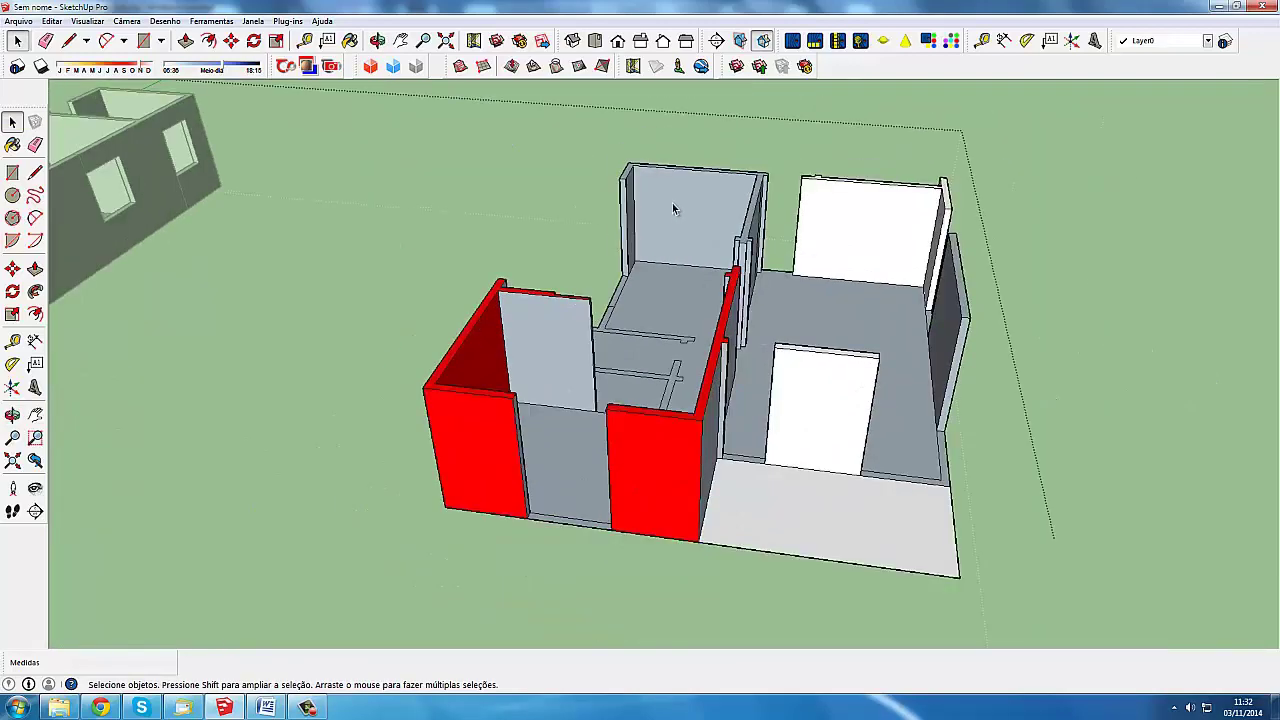
right_click(674, 207)
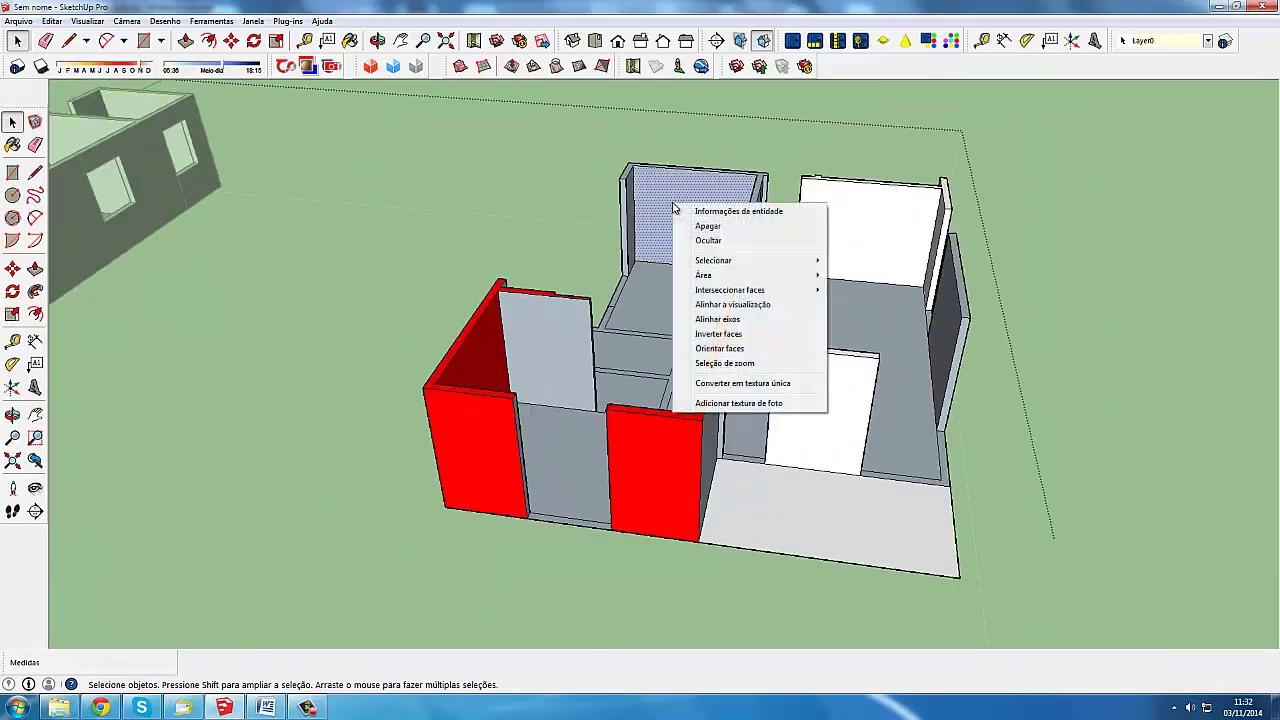
left_click(728, 335)
mouse_move(625, 294)
middle_mouse_down()
mouse_move(894, 251)
mouse_move(772, 406)
mouse_move(620, 346)
mouse_move(629, 340)
middle_mouse_up()
scroll(780, 398, "down", 2)
scroll(772, 406, "down", 1)
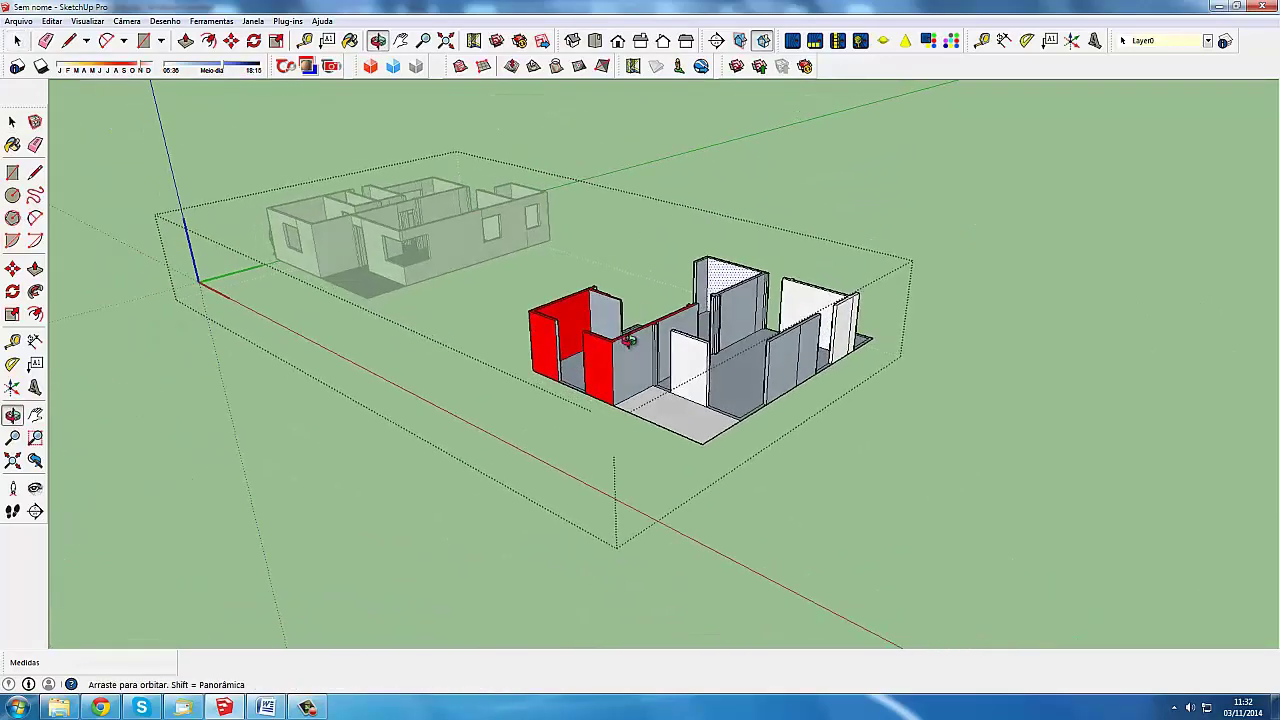
Exit the group and orbit to a level view of both houses
left_click(550, 405)
mouse_move(469, 386)
middle_mouse_down()
mouse_move(691, 371)
mouse_move(560, 477)
mouse_move(450, 486)
mouse_move(553, 410)
mouse_move(620, 414)
middle_mouse_up()
scroll(553, 410, "up", 3)
scroll(553, 410, "down", 2)
middle_click_drag(682, 466, 773, 430)
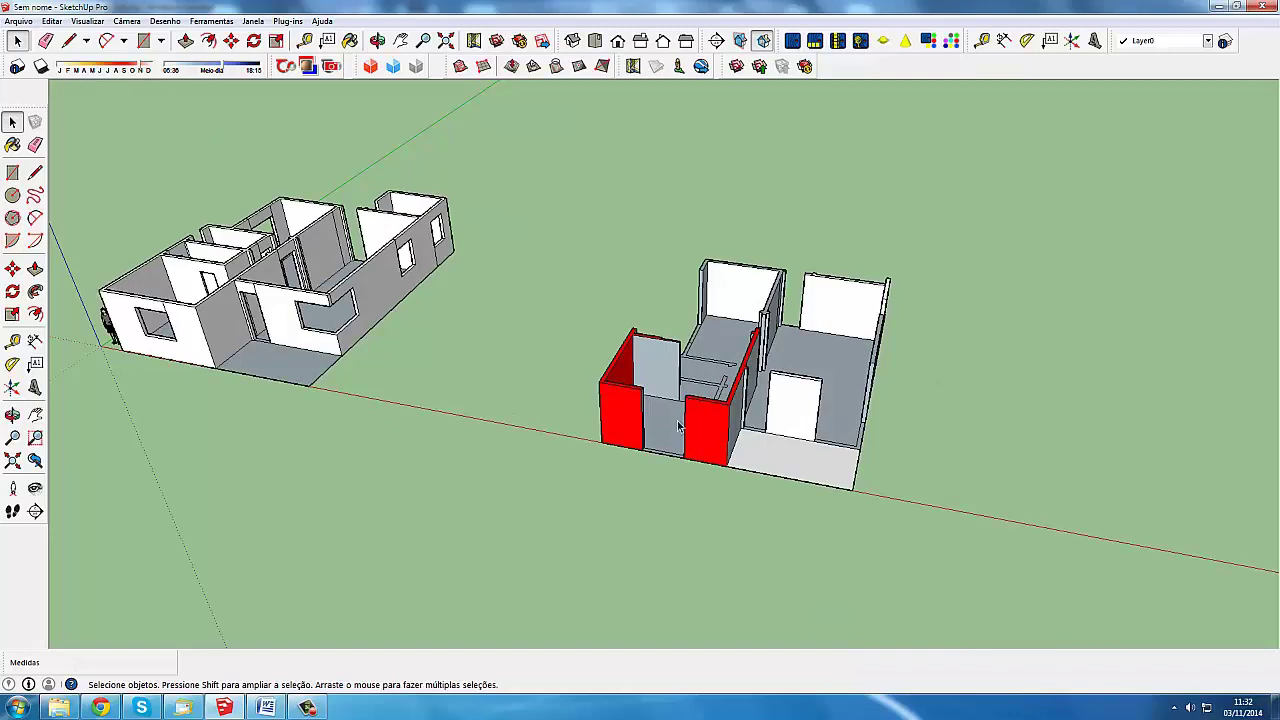
mouse_move(678, 425)
middle_mouse_down()
mouse_move(796, 335)
mouse_move(903, 320)
mouse_move(686, 395)
mouse_move(652, 392)
middle_mouse_up()
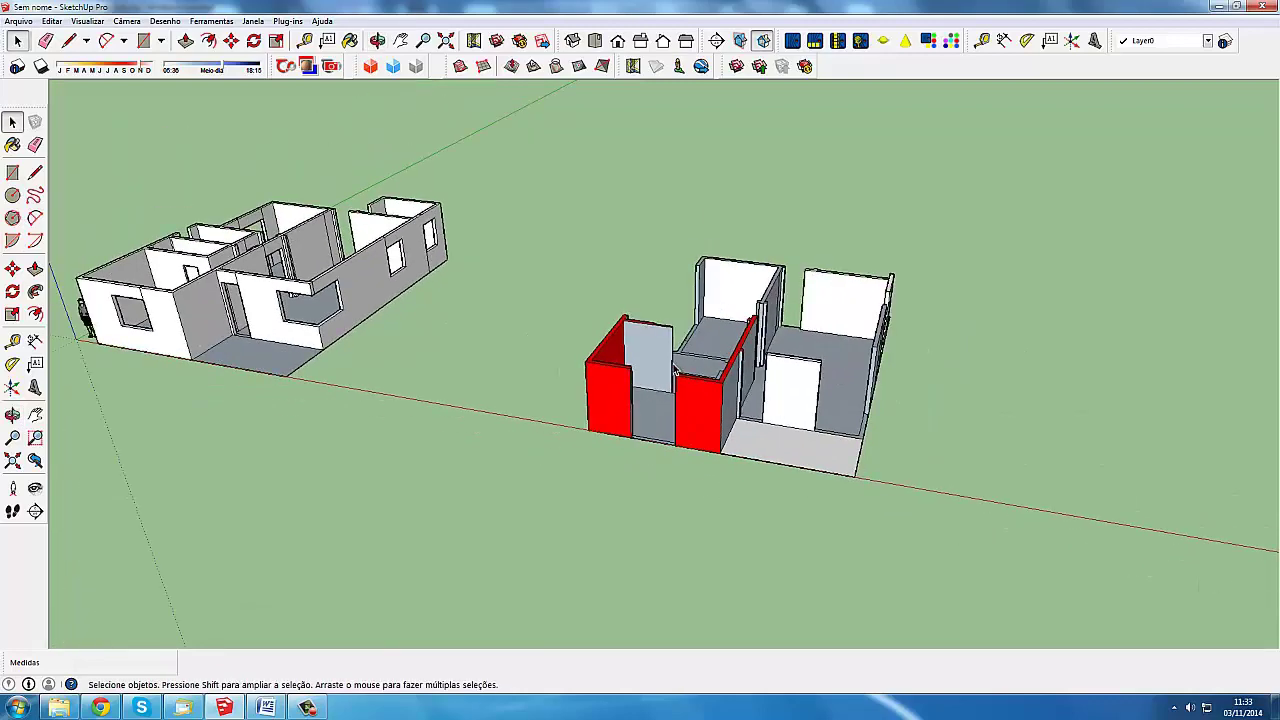
scroll(675, 370, "down", 3)
scroll(703, 350, "up", 3)
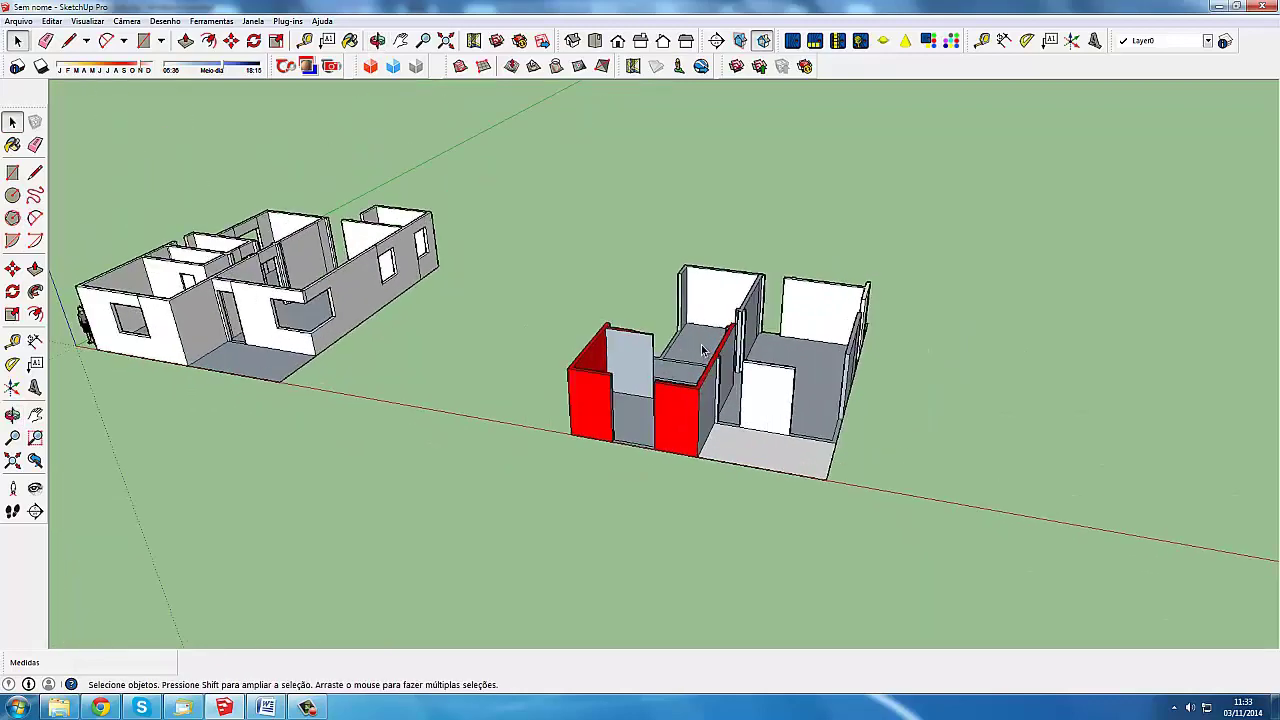
scroll(695, 345, "up", 2)
scroll(690, 345, "up", 2)
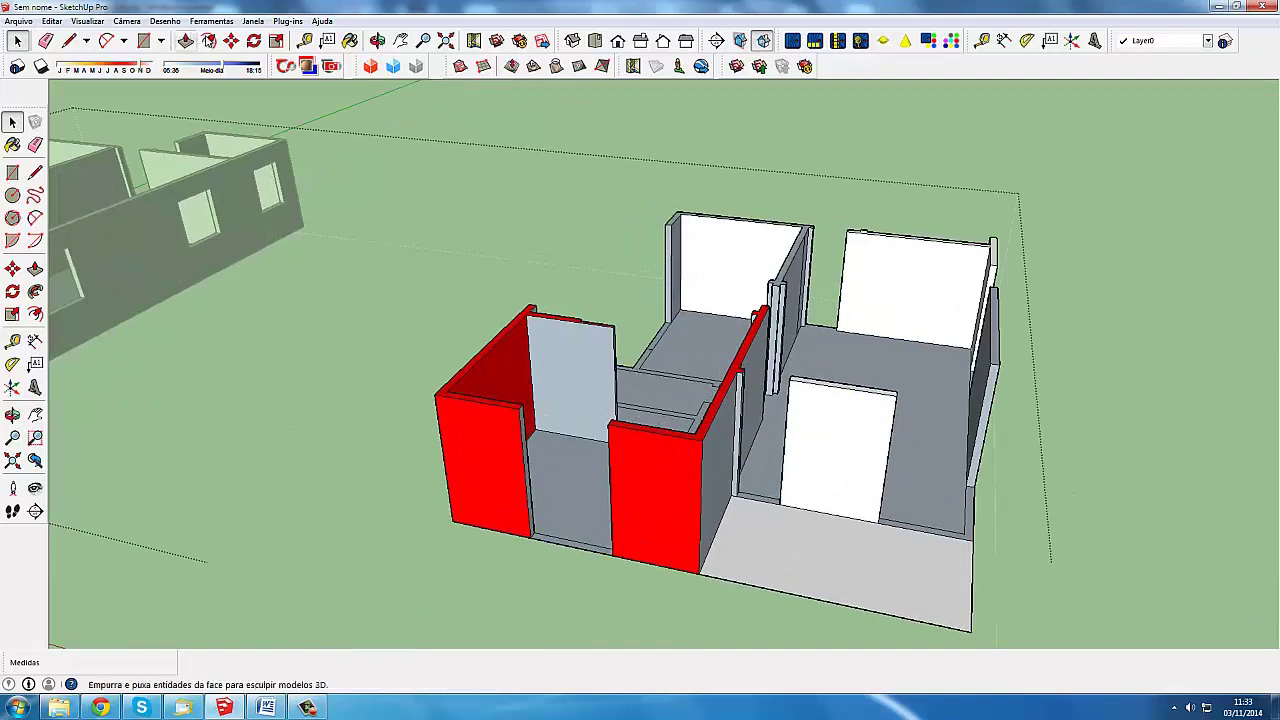
Push two low inner partition walls in the middle rooms up to 2,60m
left_click(188, 41)
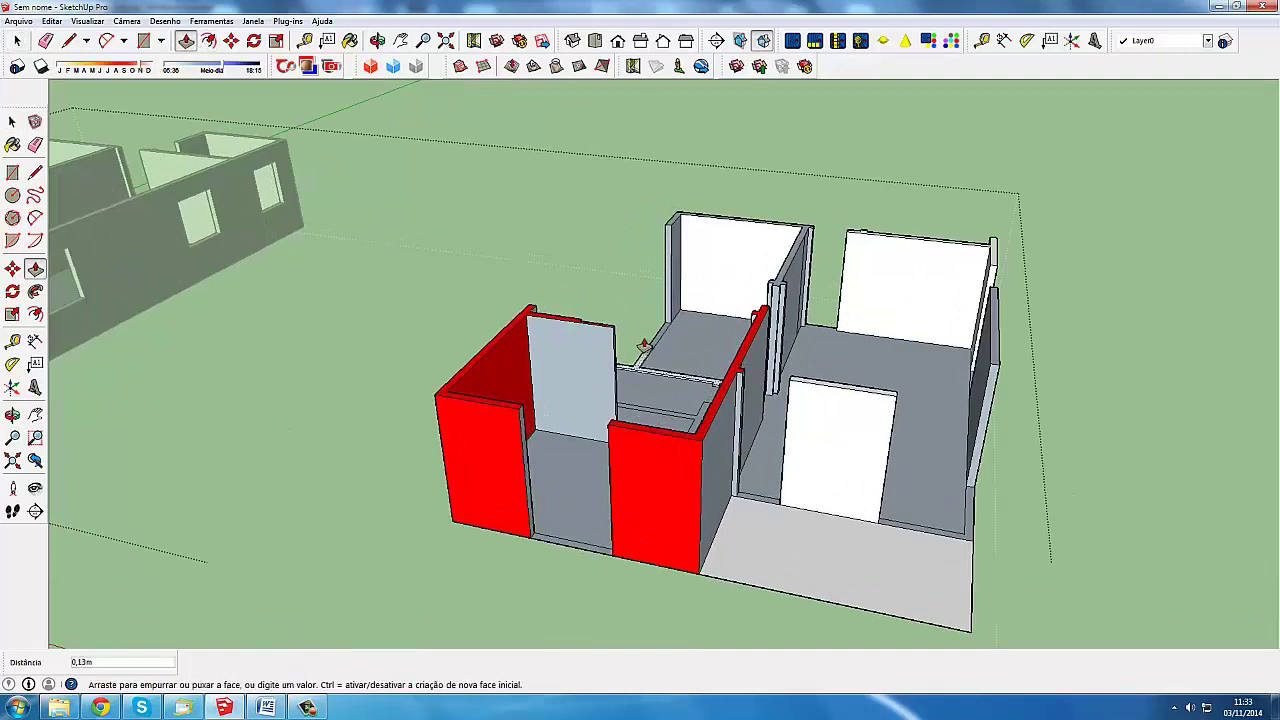
left_click_drag(644, 345, 627, 333)
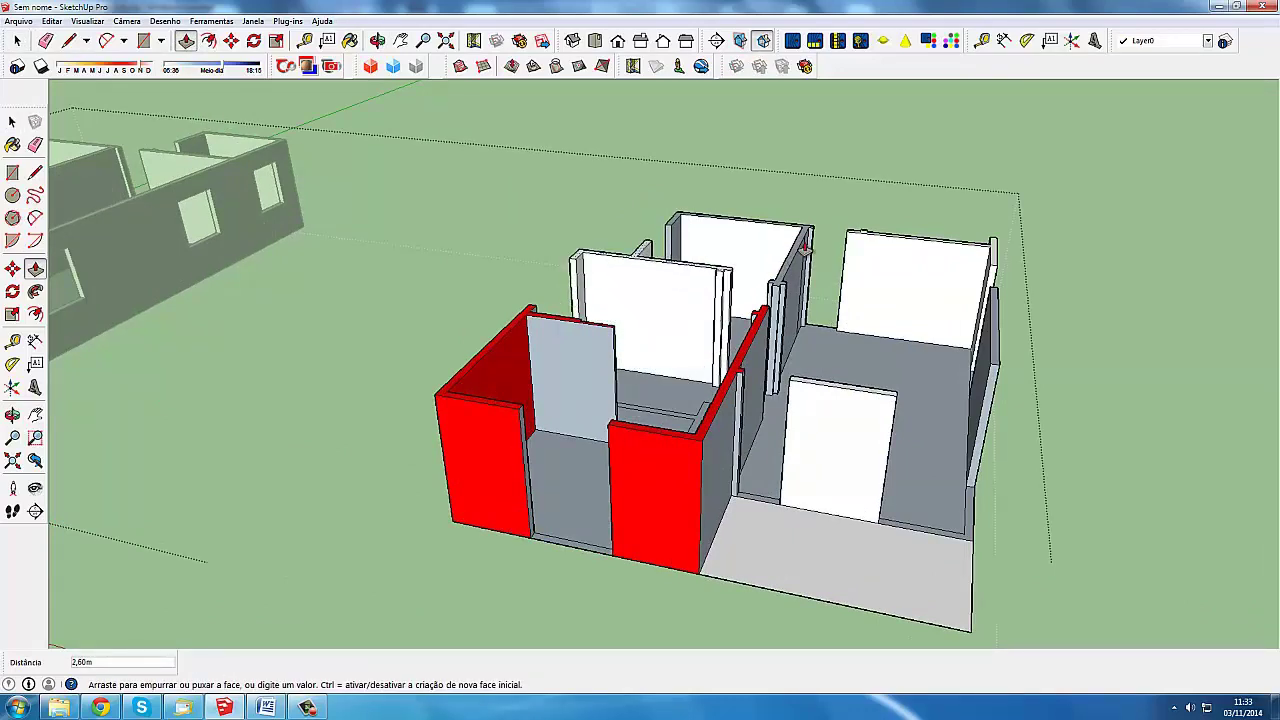
left_click_drag(687, 298, 684, 255)
mouse_move(666, 421)
left_mouse_down()
mouse_move(699, 356)
mouse_move(760, 313)
left_mouse_up()
scroll(600, 330, "down", 5)
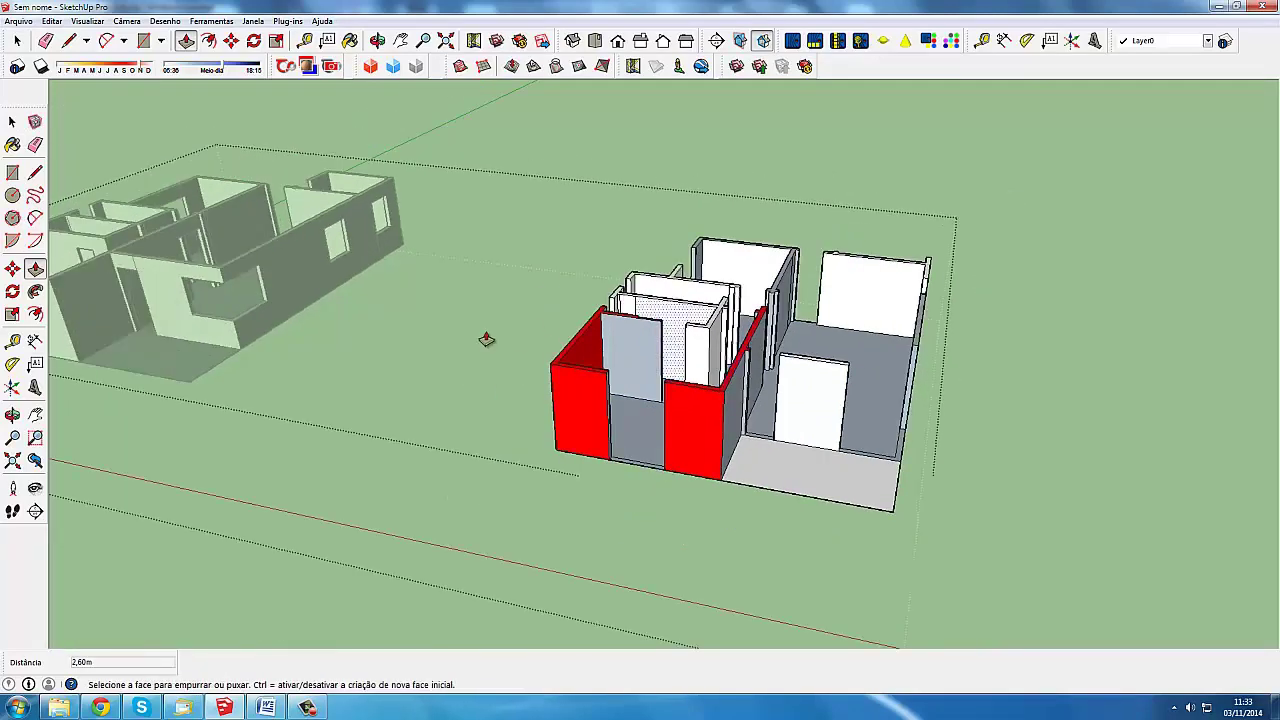
middle_click_drag(486, 337, 165, 188)
key("space")
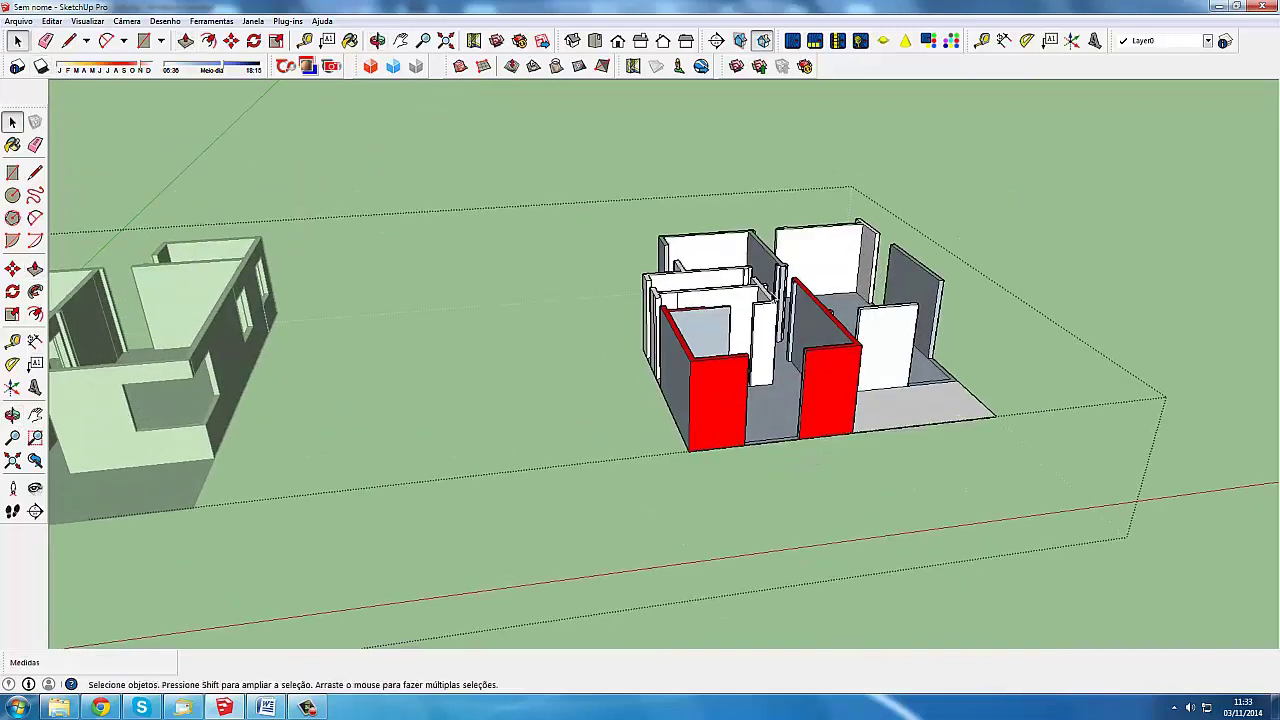
middle_click_drag(700, 380, 720, 330)
right_click(720, 330)
mouse_move(924, 336)
middle_mouse_down()
mouse_move(1062, 318)
mouse_move(1010, 340)
middle_mouse_up()
scroll(723, 400, "down", 3)
scroll(682, 406, "up", 1)
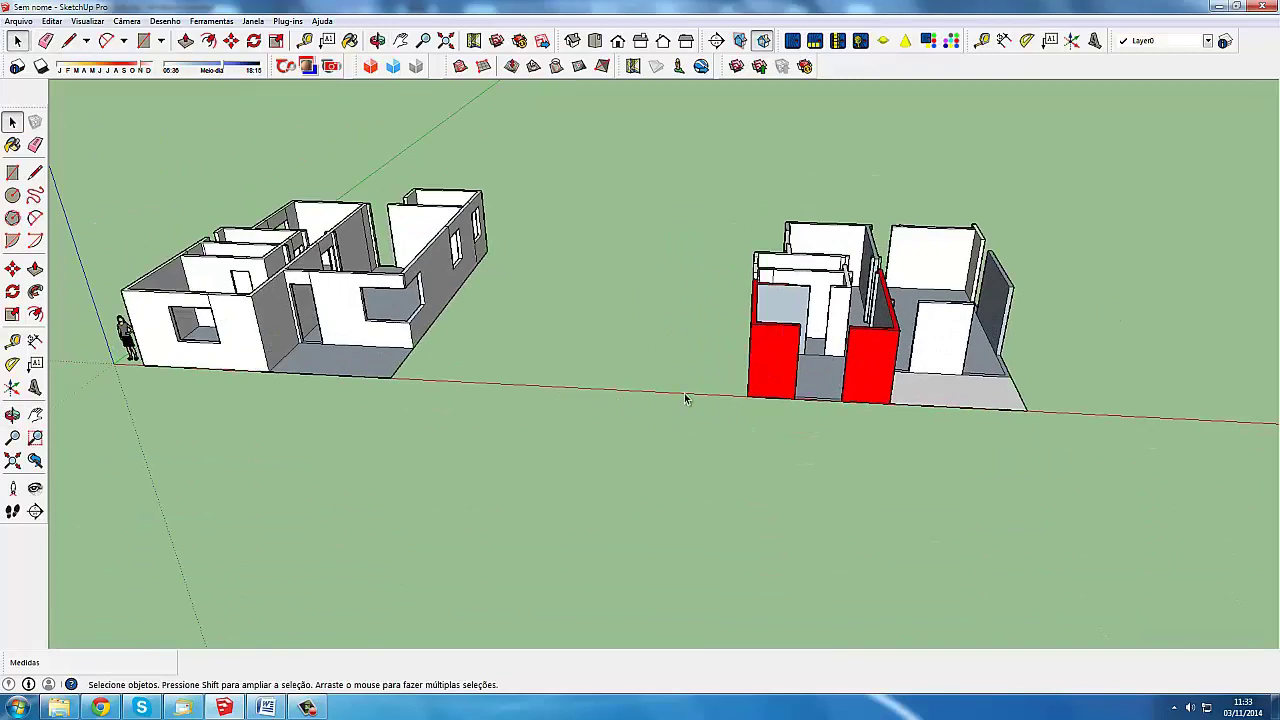
scroll(685, 398, "down", 2)
middle_click_drag(762, 406, 680, 402)
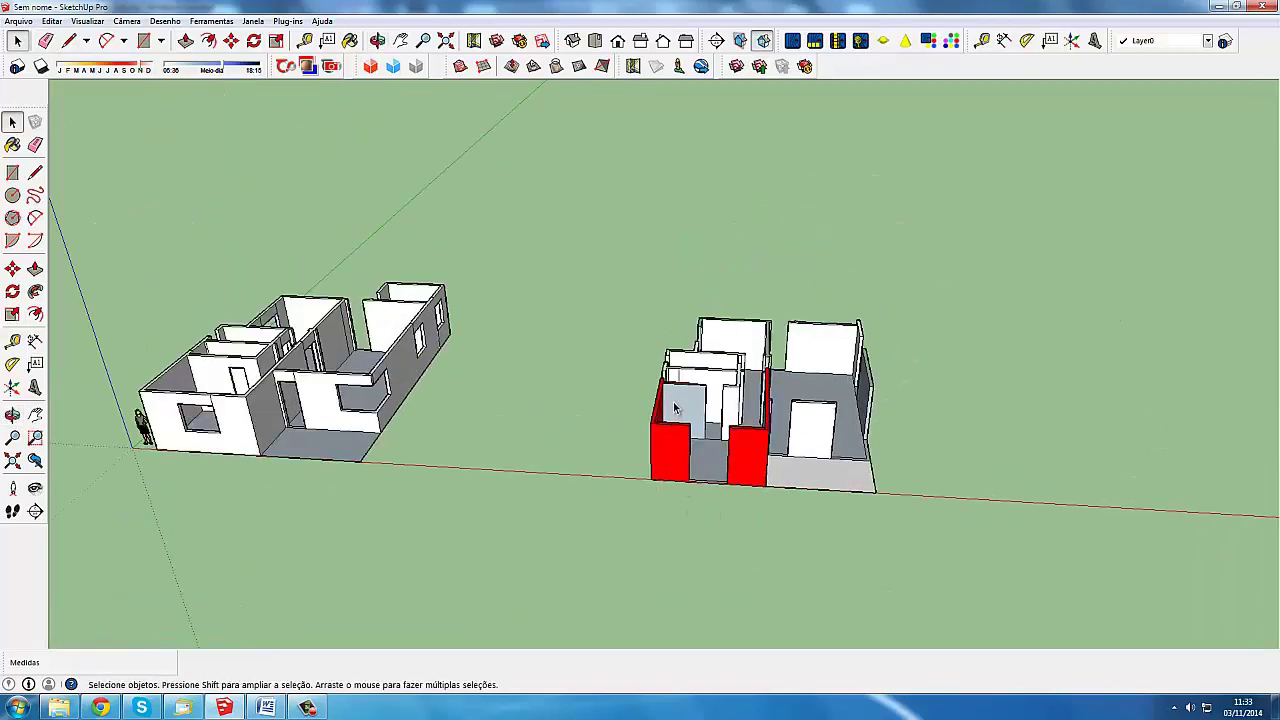
scroll(648, 404, "up", 2)
scroll(648, 404, "down", 1)
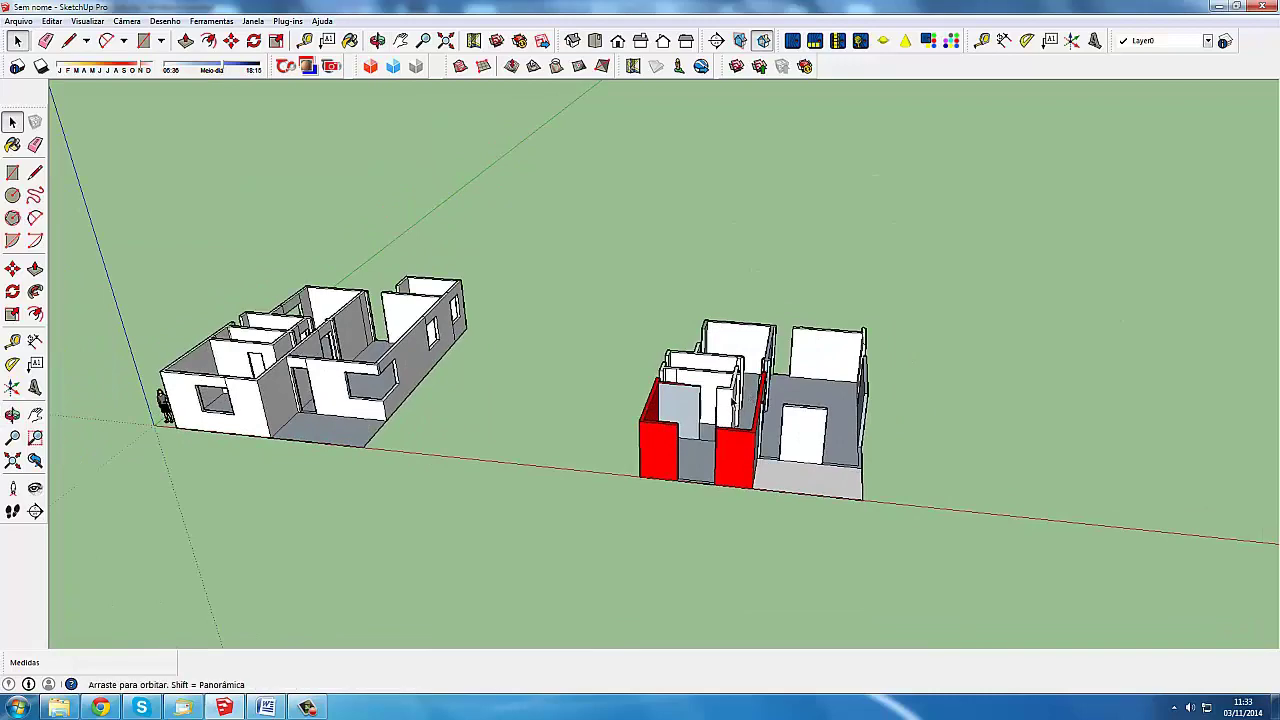
scroll(686, 397, "up", 1)
scroll(686, 397, "up", 1)
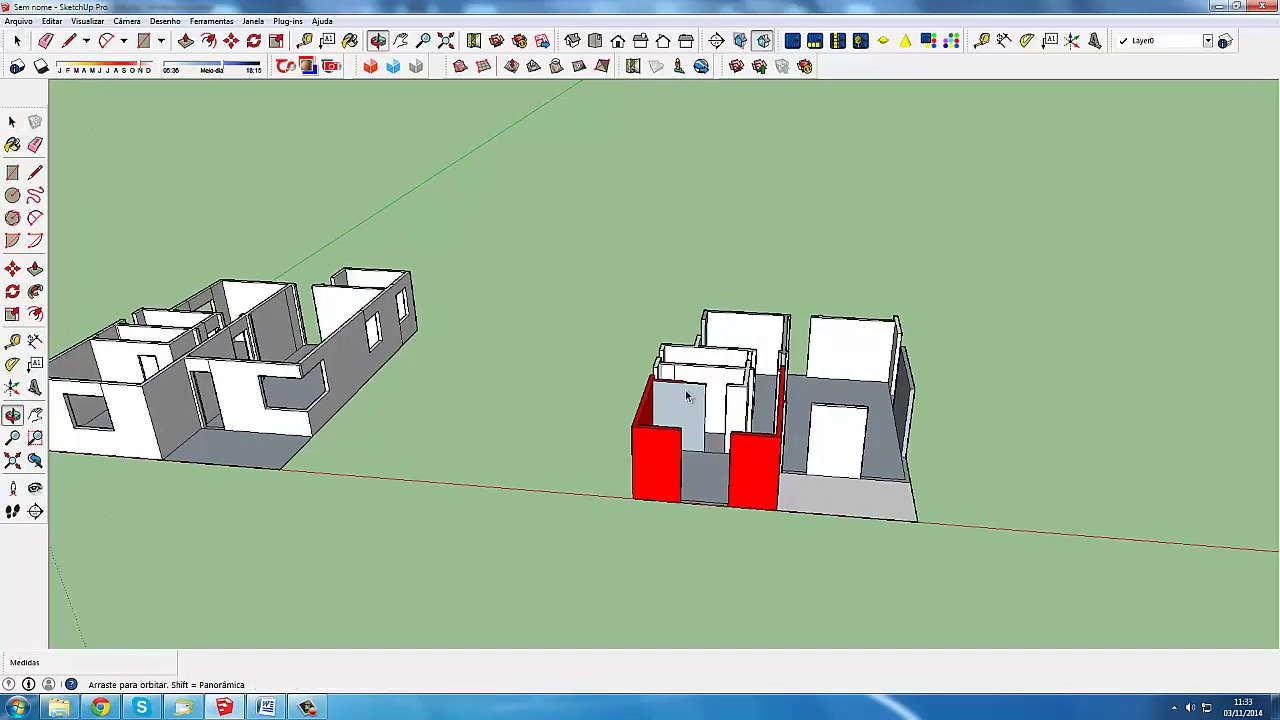
key("space")
middle_click_drag(810, 395, 752, 397)
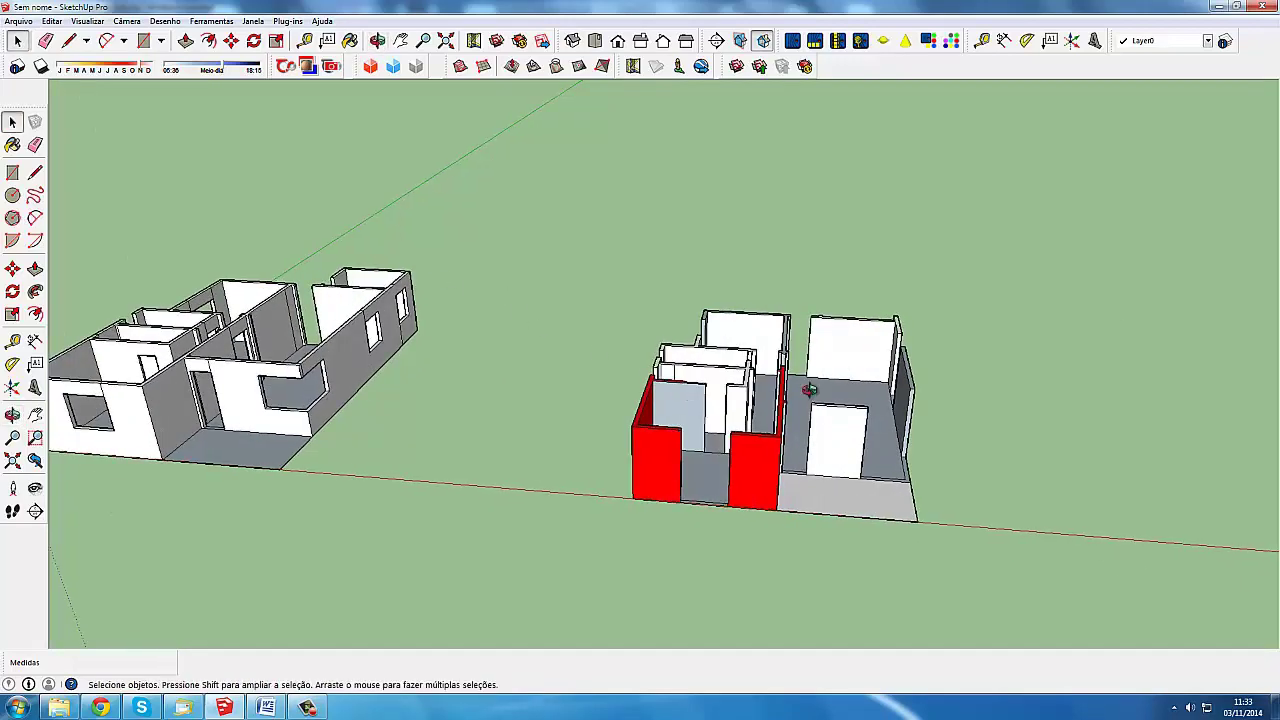
scroll(735, 390, "up", 2)
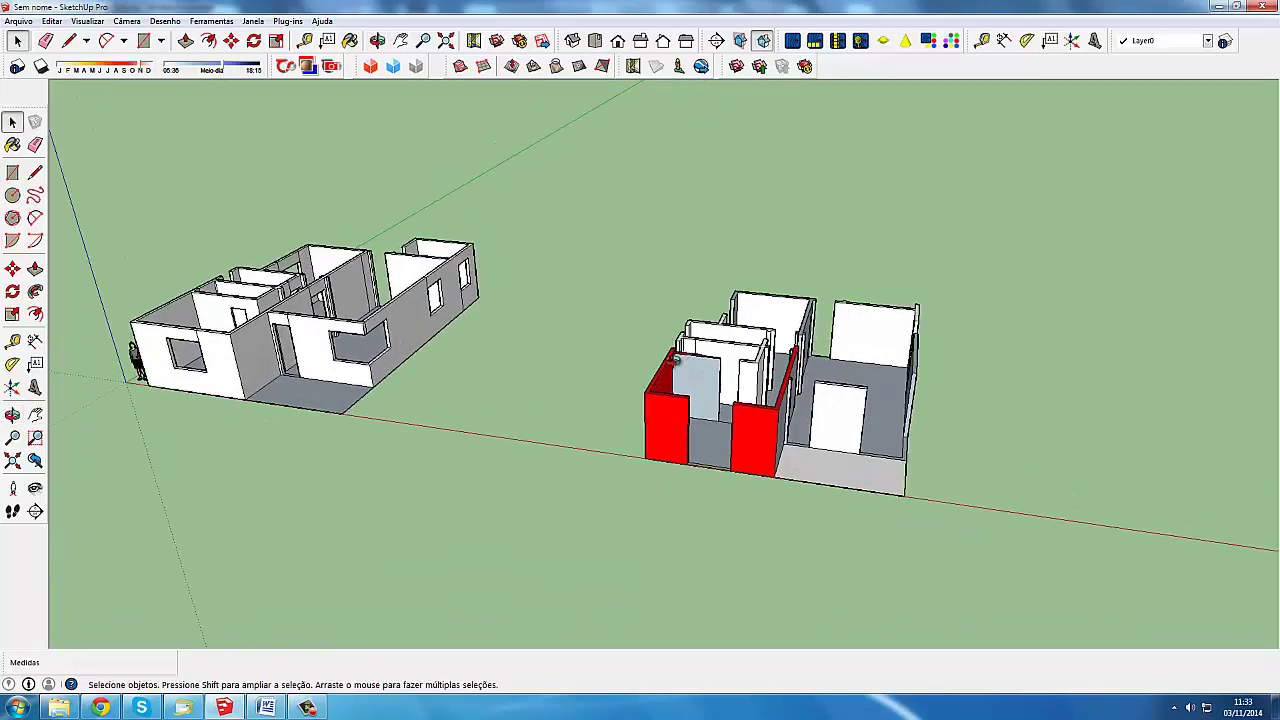
middle_click_drag(675, 360, 364, 688)
left_click(306, 707)
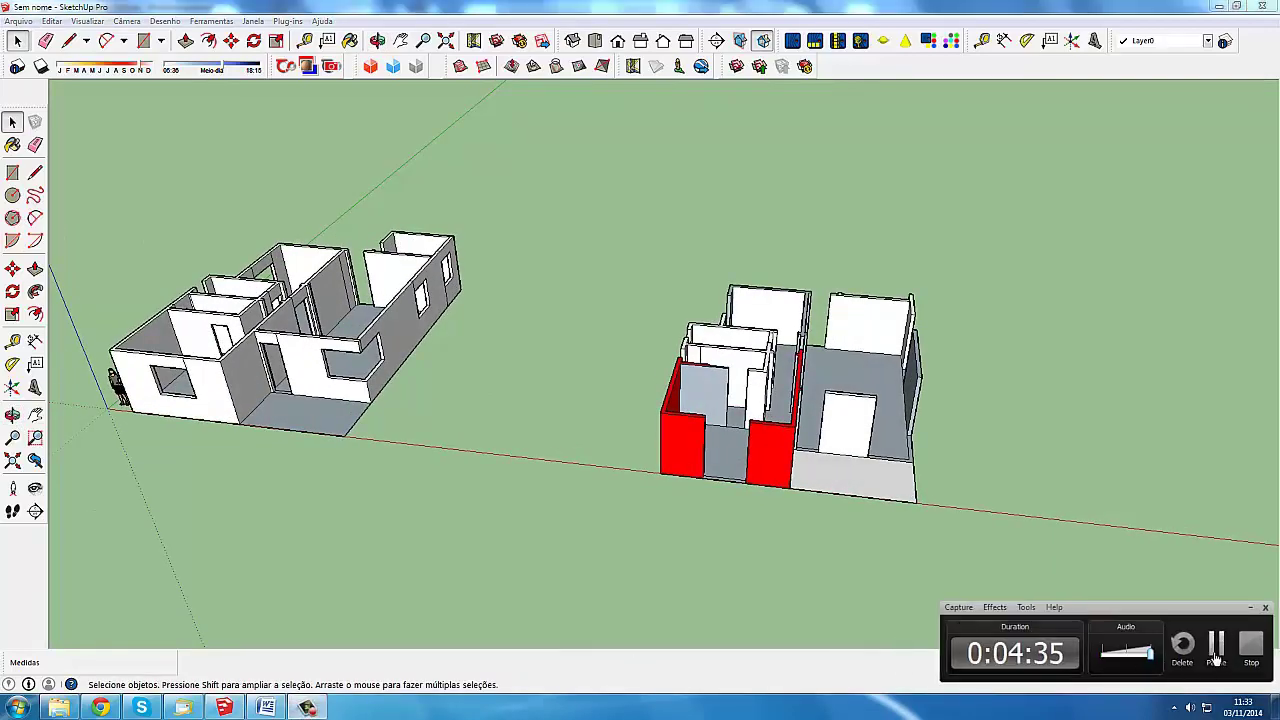
mouse_move(423, 471)
middle_mouse_down()
mouse_move(420, 313)
mouse_move(566, 387)
middle_mouse_up()
scroll(566, 387, "up", 2)
mouse_move(478, 354)
middle_mouse_down()
mouse_move(495, 327)
mouse_move(505, 335)
middle_mouse_up()
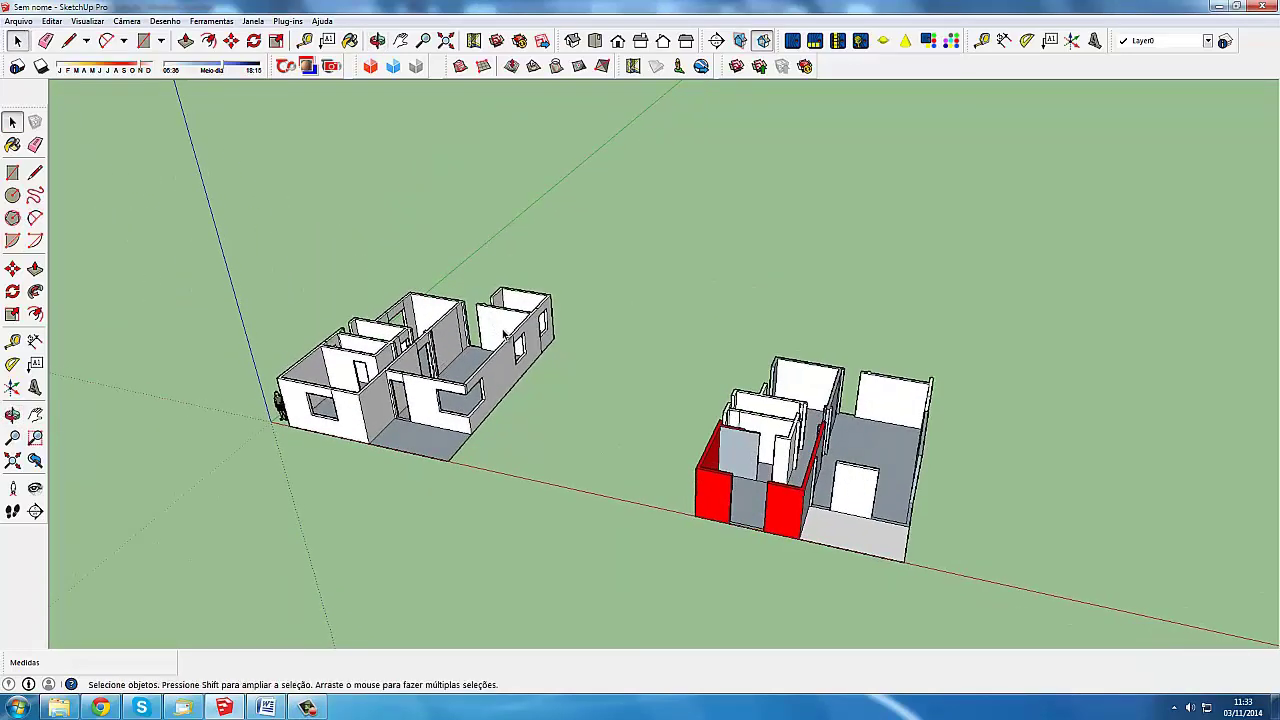
mouse_move(822, 455)
middle_mouse_down()
mouse_move(831, 476)
mouse_move(950, 449)
mouse_move(494, 388)
mouse_move(850, 380)
mouse_move(773, 393)
mouse_move(795, 403)
middle_mouse_up()
scroll(905, 427, "up", 2)
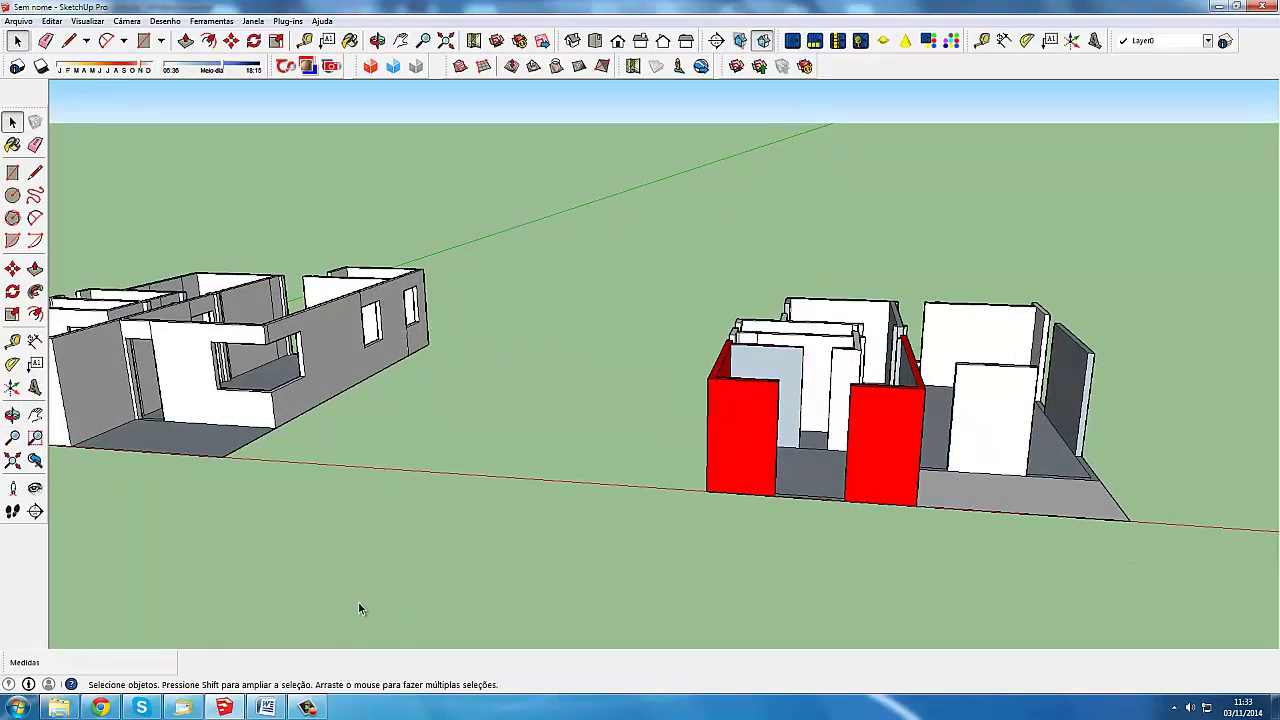
left_click(307, 707)
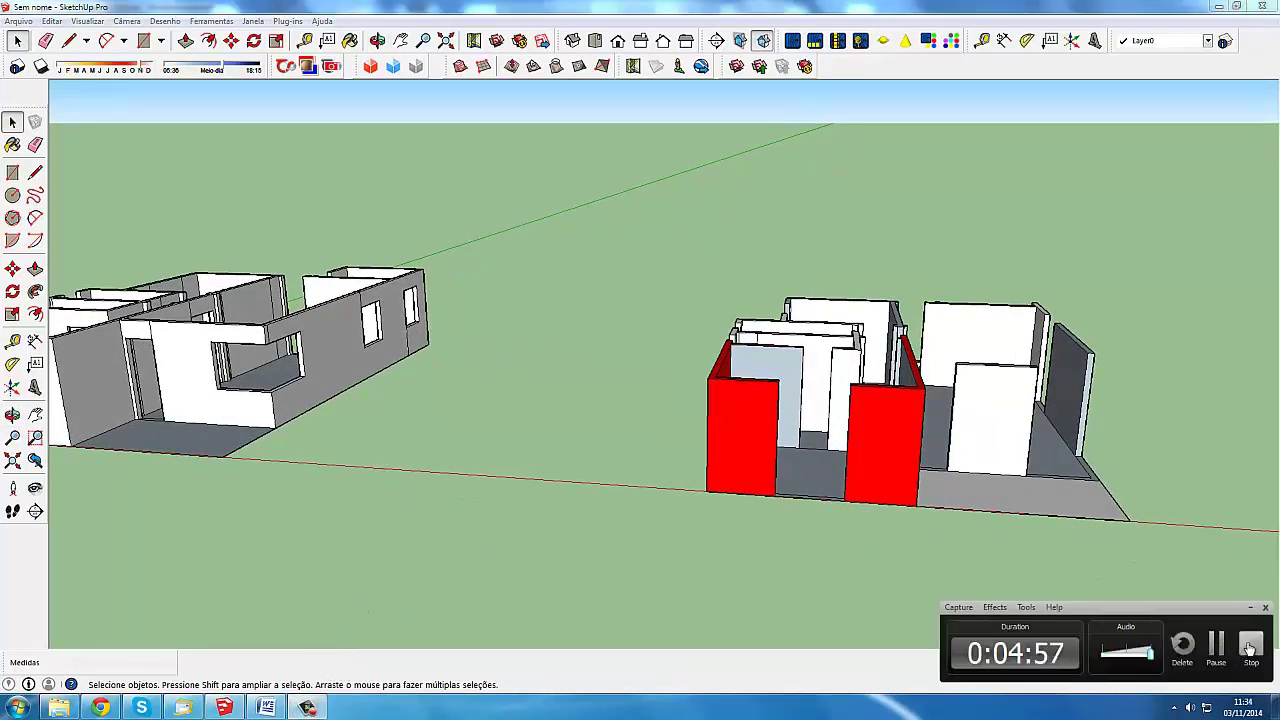